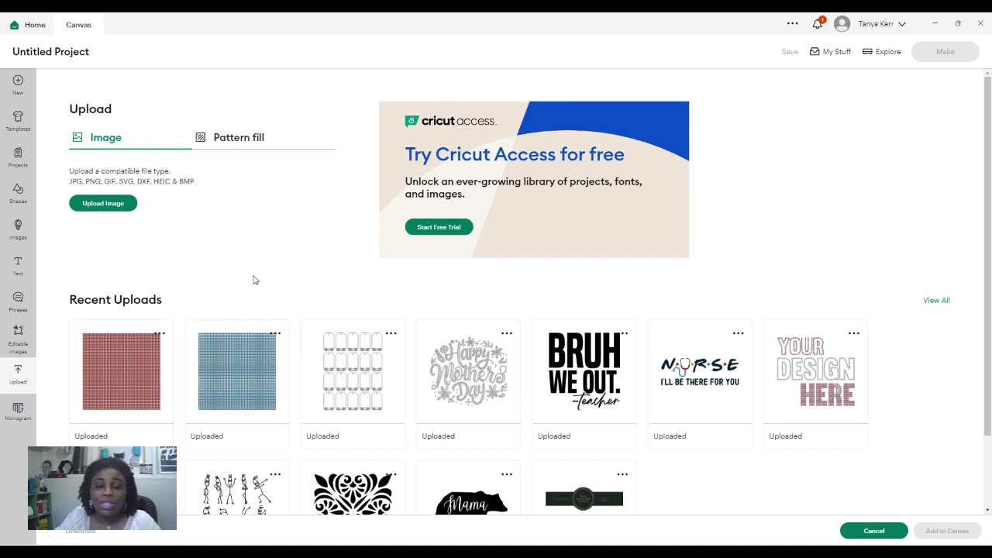
Add the uploaded blue dot grid image to the canvas.
{"action": "left_click", "coordinate": [250, 371]}
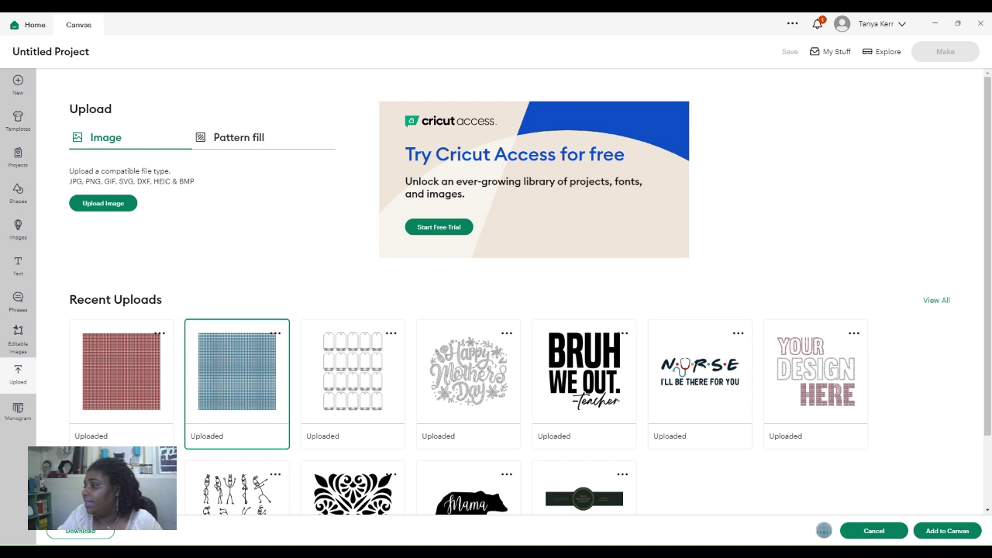
{"action": "left_click", "coordinate": [938, 533]}
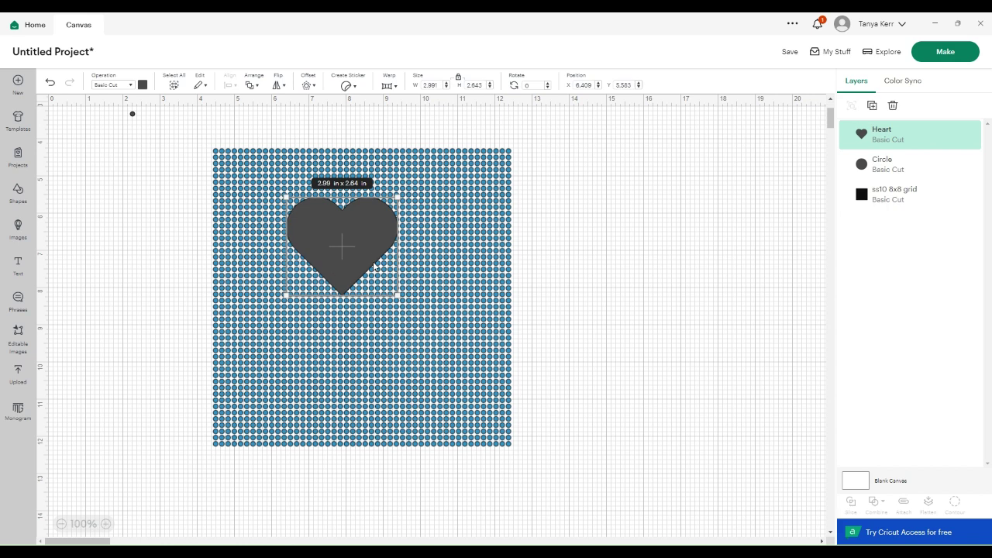
Slice the heart with the dot grid beneath it and delete the perforated heart slice.
{"action": "left_click", "coordinate": [475, 210], "text": "shift"}
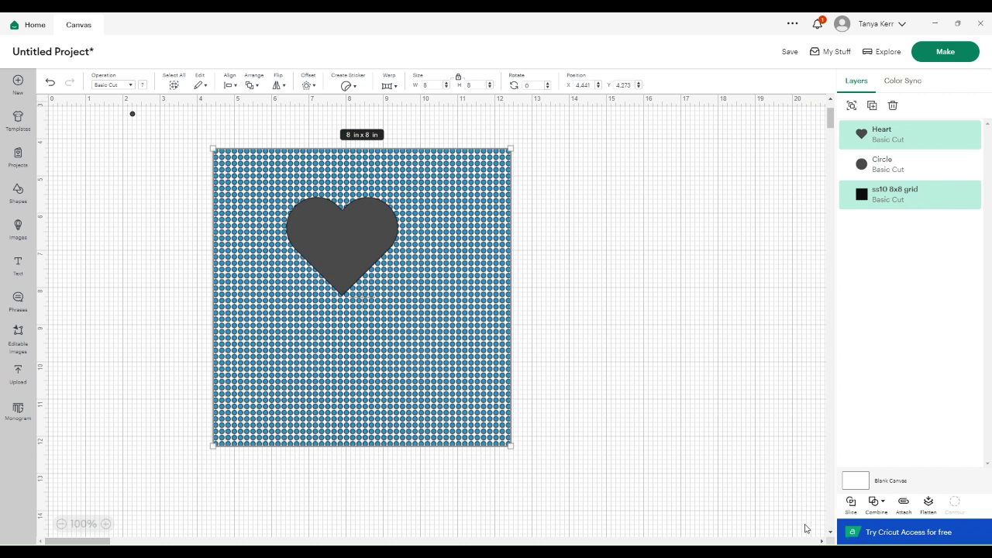
{"action": "left_click", "coordinate": [852, 505]}
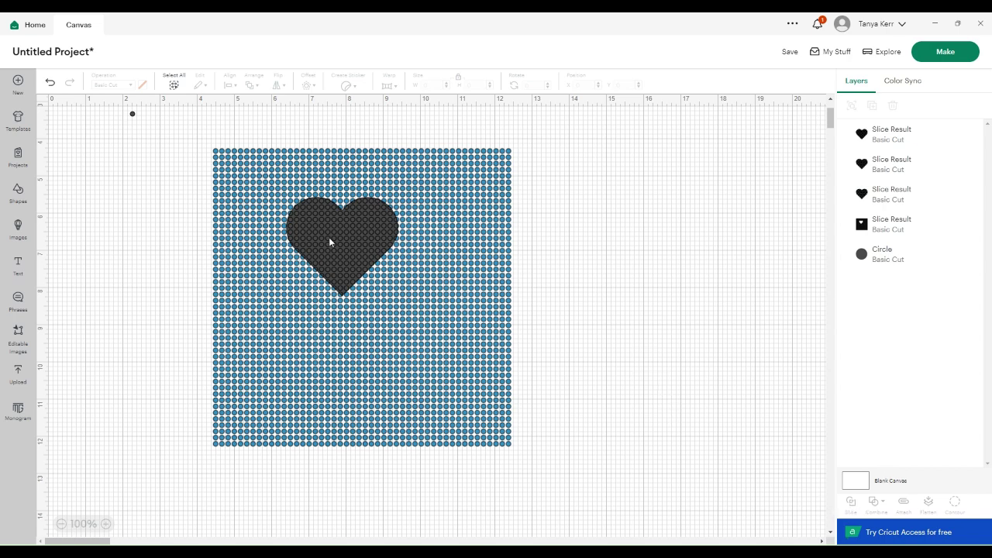
{"action": "left_click_drag", "start_coordinate": [330, 238], "coordinate": [621, 202]}
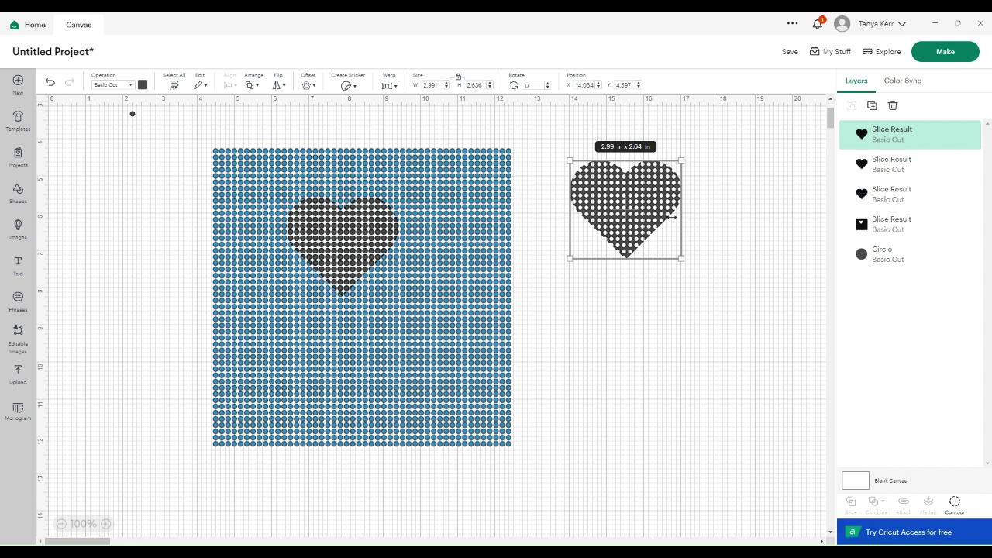
{"action": "key", "text": "Delete"}
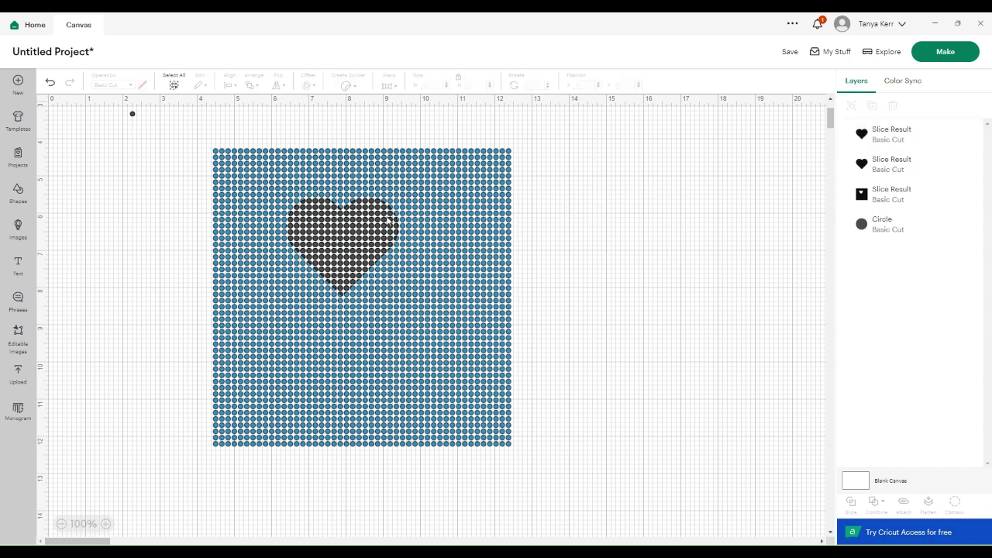
Move the dot-filled heart off the grid and place a pasted copy of it below.
{"action": "left_click_drag", "start_coordinate": [373, 231], "coordinate": [679, 217]}
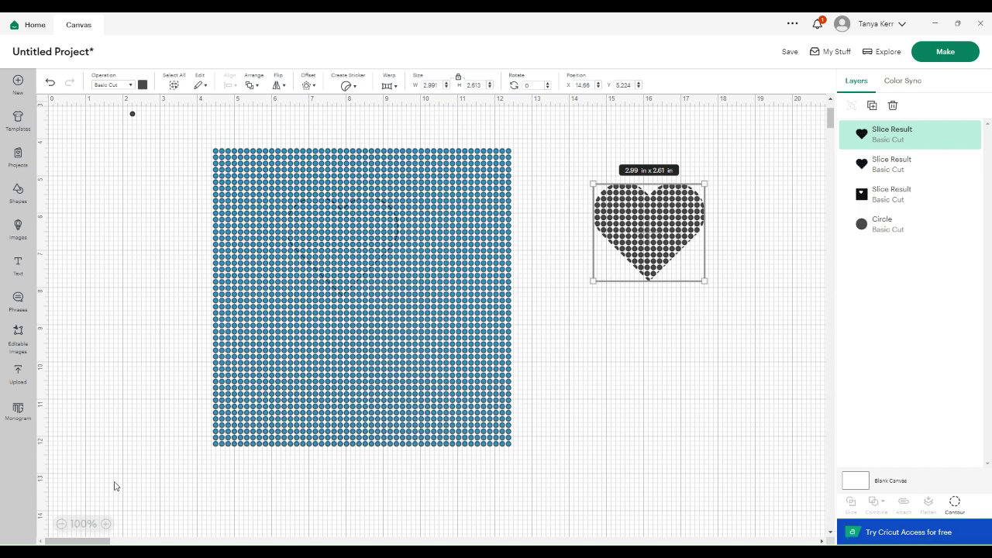
{"action": "left_click", "coordinate": [107, 526]}
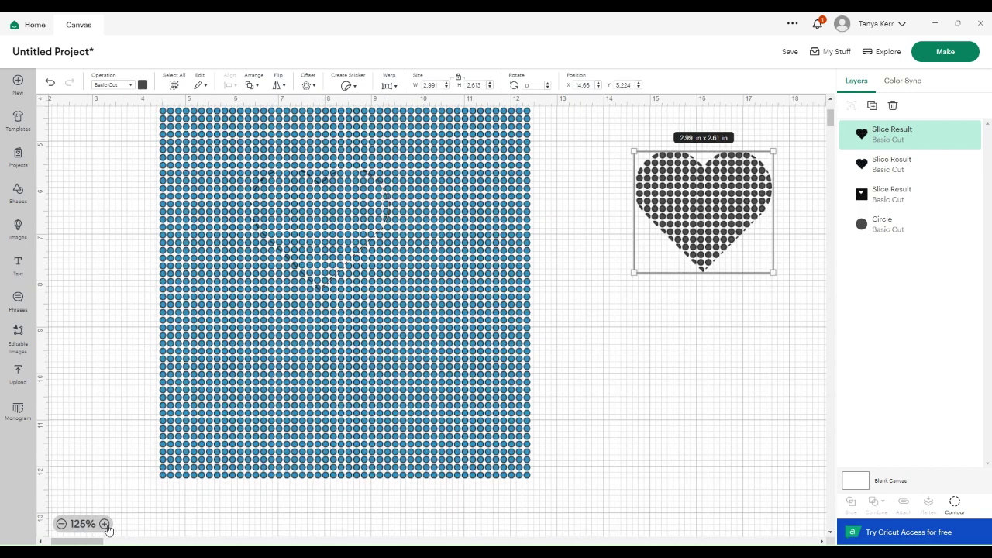
{"action": "left_click", "coordinate": [107, 527]}
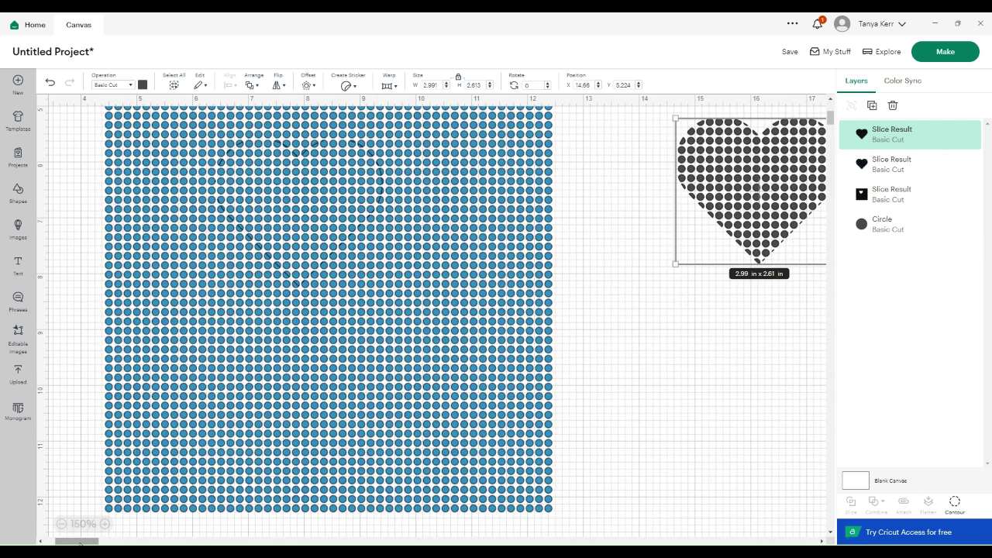
{"action": "left_click_drag", "start_coordinate": [80, 543], "coordinate": [104, 543]}
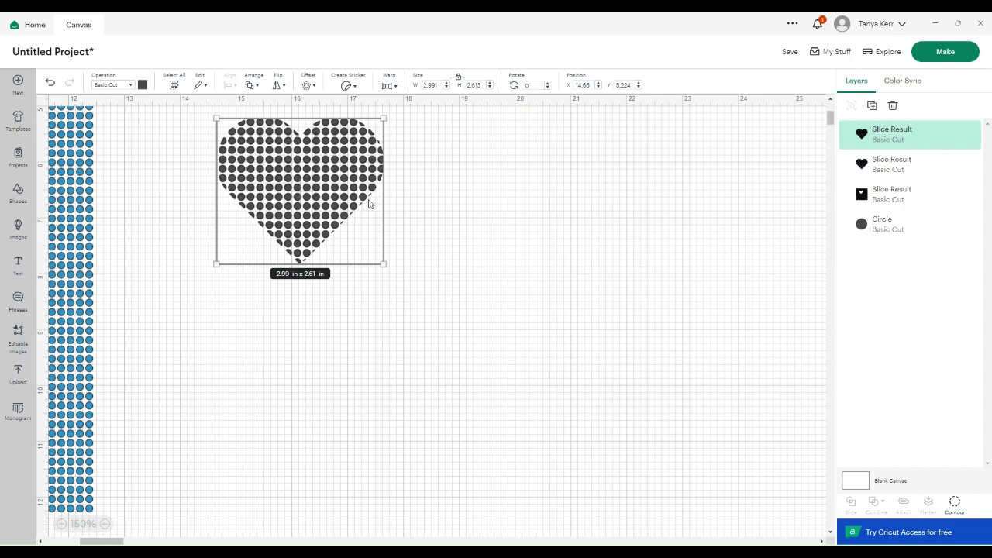
{"action": "key", "text": "ctrl+v"}
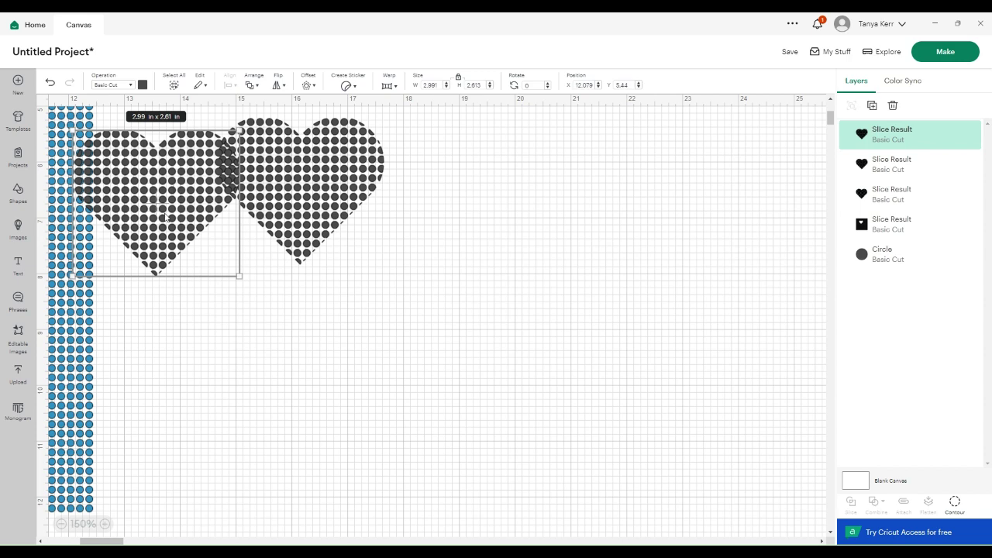
{"action": "left_click_drag", "start_coordinate": [166, 219], "coordinate": [224, 359]}
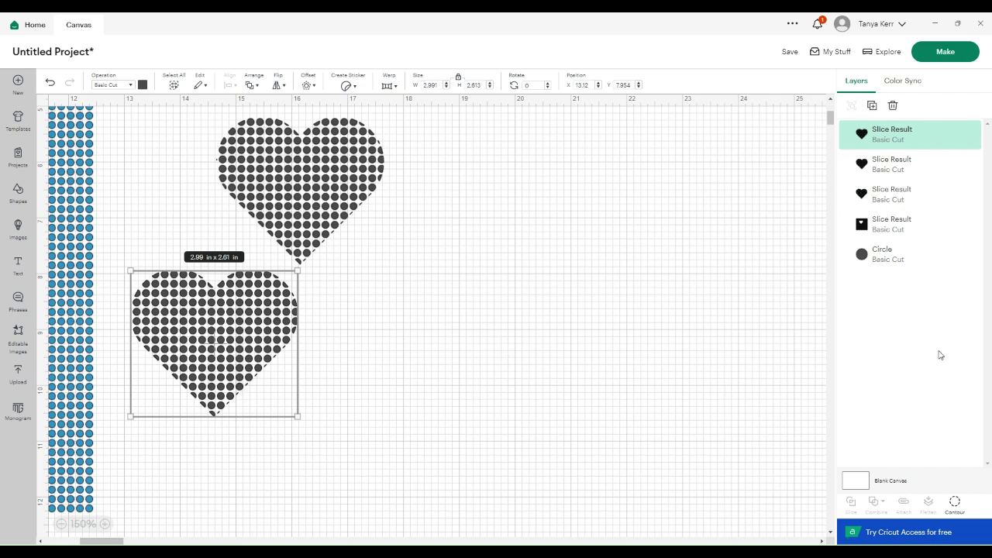
Open the contours of the lower heart copy and try hiding one full circle and showing it again.
{"action": "left_click", "coordinate": [955, 504]}
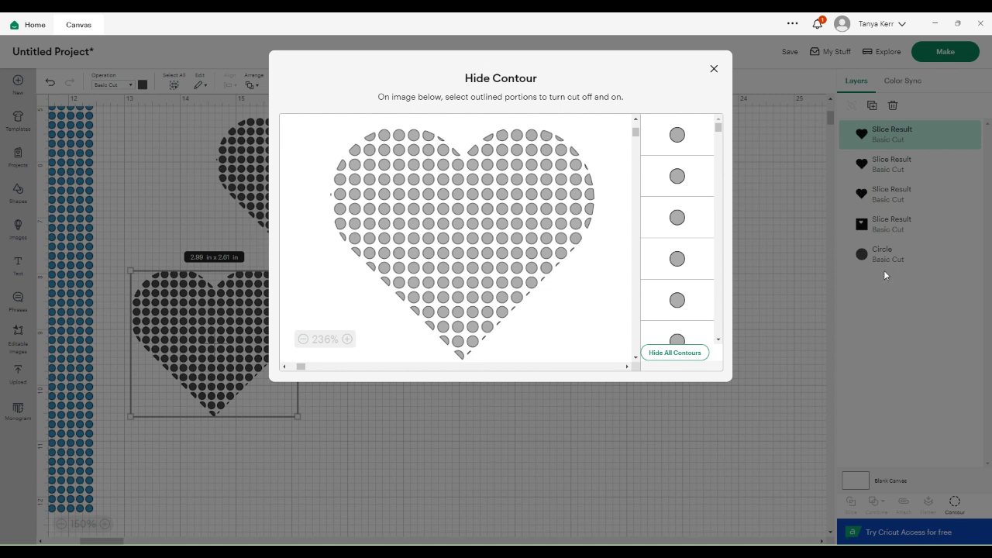
{"action": "left_click", "coordinate": [678, 268]}
{"action": "left_click", "coordinate": [677, 264]}
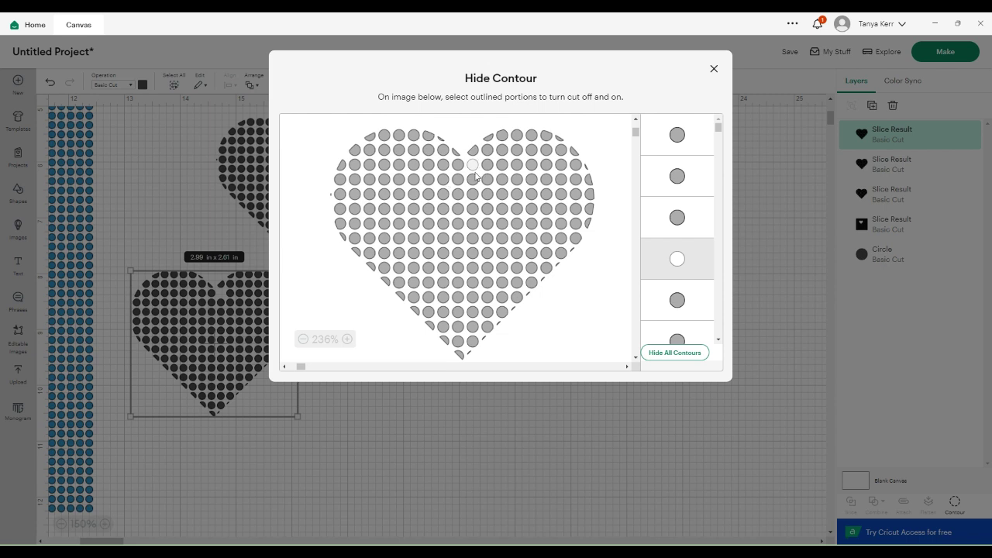
{"action": "left_click", "coordinate": [531, 253]}
{"action": "left_click", "coordinate": [676, 263]}
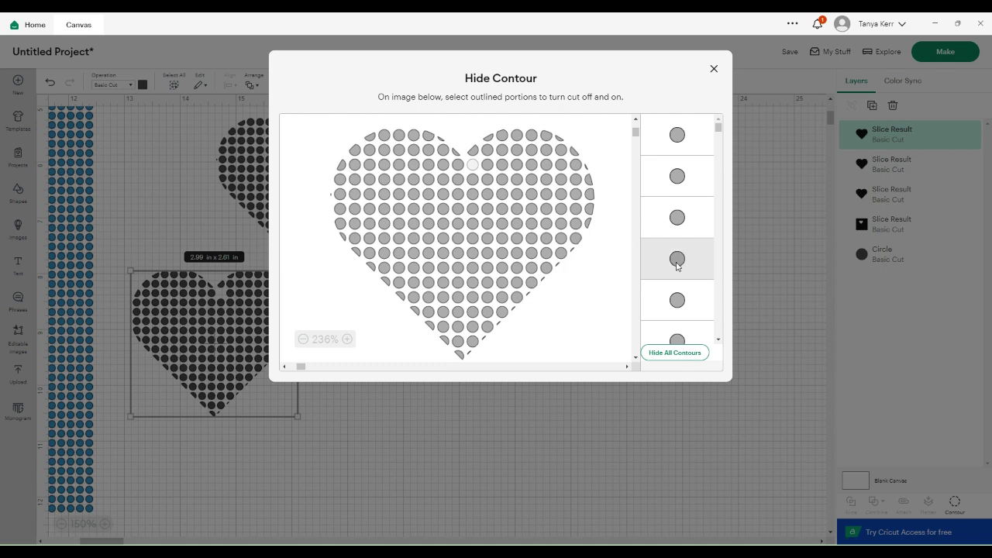
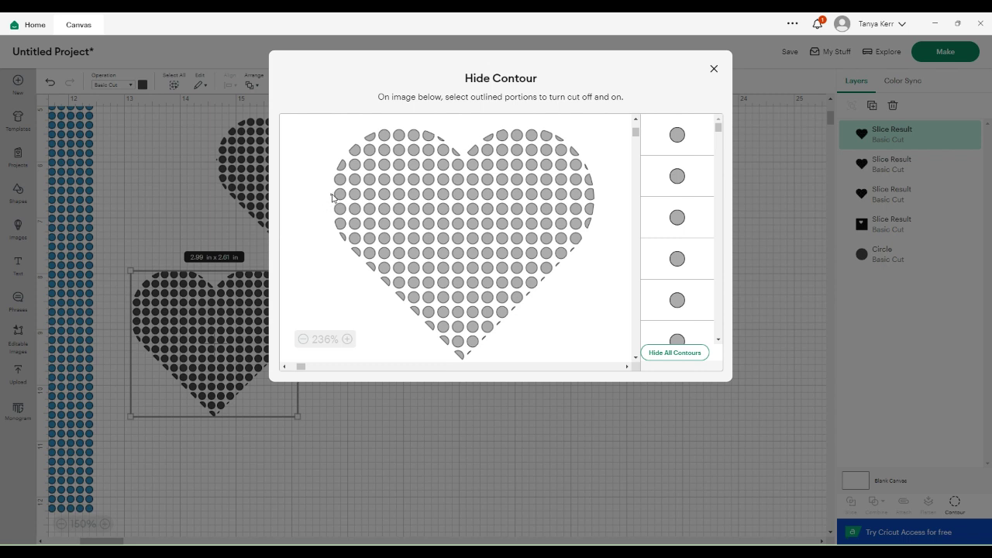
Hide the partial circles along the lower left edge of the heart copy, down to its tip.
{"action": "left_click", "coordinate": [341, 227]}
{"action": "left_click", "coordinate": [341, 227]}
{"action": "left_click", "coordinate": [341, 227]}
{"action": "left_click", "coordinate": [372, 265]}
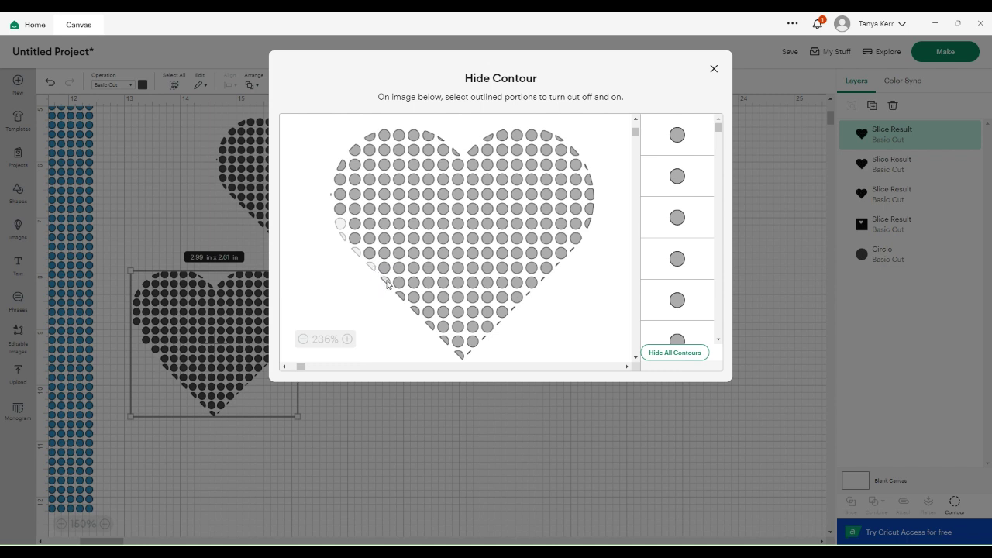
{"action": "left_click", "coordinate": [388, 283]}
{"action": "left_click", "coordinate": [403, 297]}
{"action": "left_click", "coordinate": [416, 314]}
{"action": "left_click", "coordinate": [434, 329]}
{"action": "left_click", "coordinate": [444, 341]}
{"action": "left_click", "coordinate": [459, 355]}
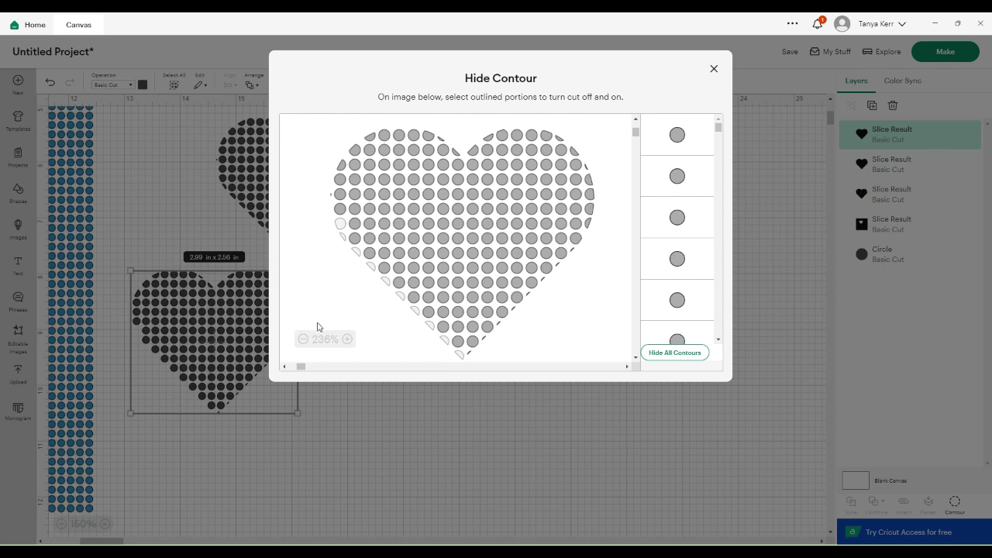
Hide the remaining partial circles along the heart copy's right and upper edges and finish contour editing.
{"action": "left_click", "coordinate": [573, 153]}
{"action": "left_click", "coordinate": [588, 180]}
{"action": "left_click", "coordinate": [589, 194]}
{"action": "left_click", "coordinate": [590, 209]}
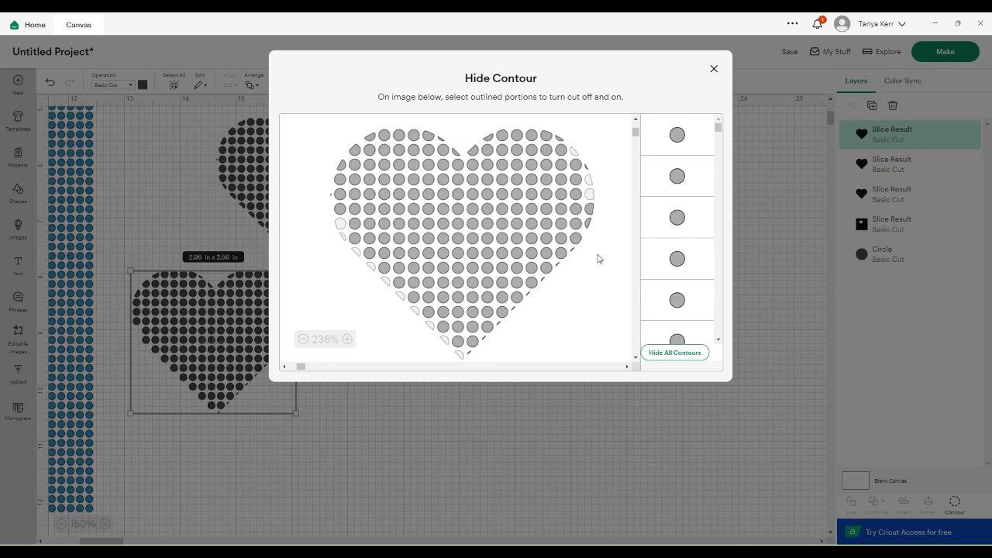
{"action": "left_click", "coordinate": [588, 225]}
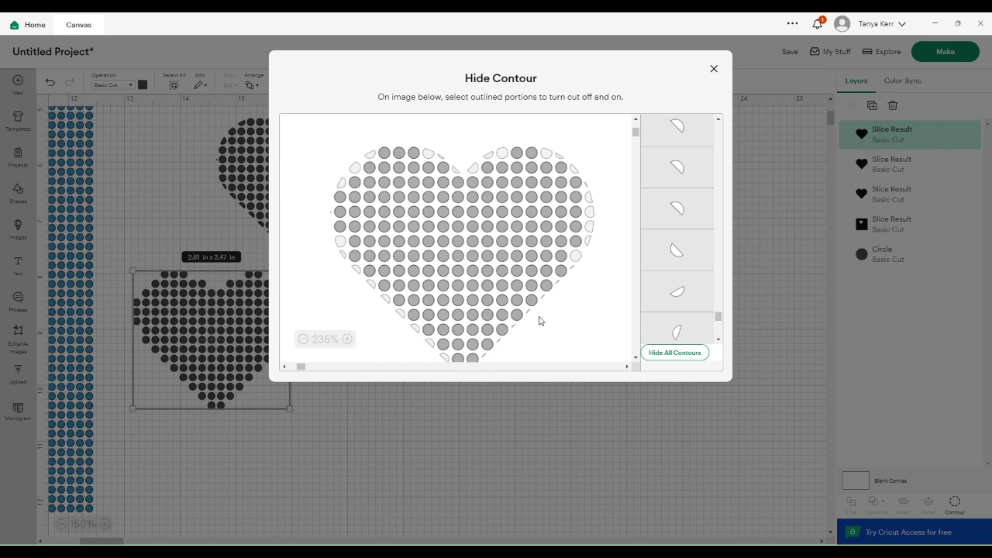
{"action": "left_click", "coordinate": [713, 70]}
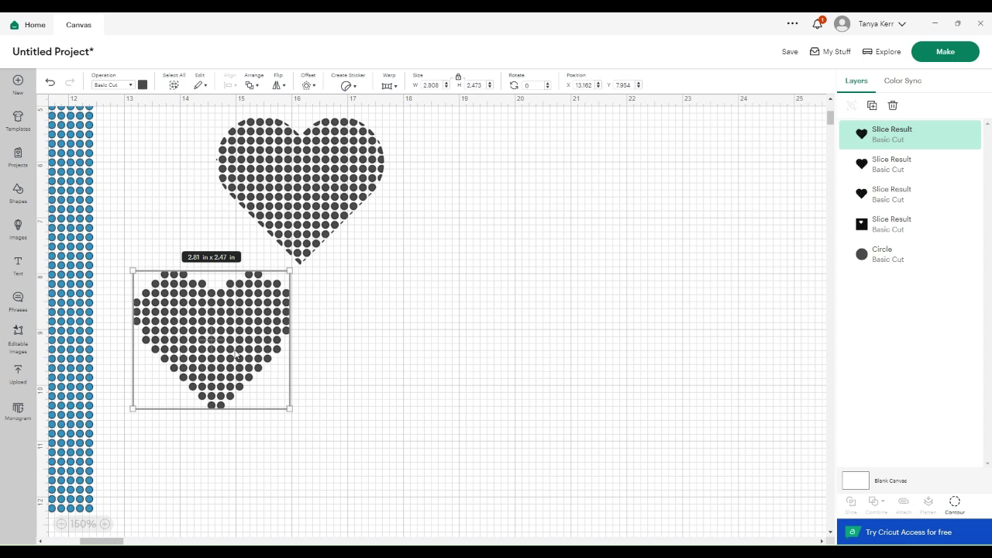
Move the trimmed and untrimmed hearts further from the grid, with the untrimmed one above.
{"action": "left_click_drag", "start_coordinate": [236, 352], "coordinate": [378, 369]}
{"action": "left_click_drag", "start_coordinate": [330, 215], "coordinate": [394, 224]}
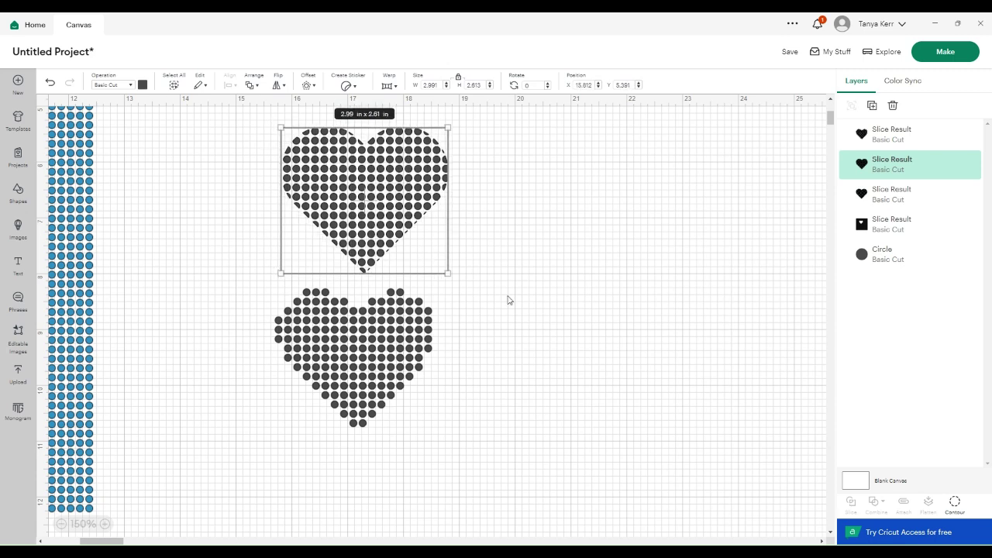
Recolour the trimmed heart light yellow and overlay it on the untrimmed dark heart.
{"action": "left_click", "coordinate": [391, 337]}
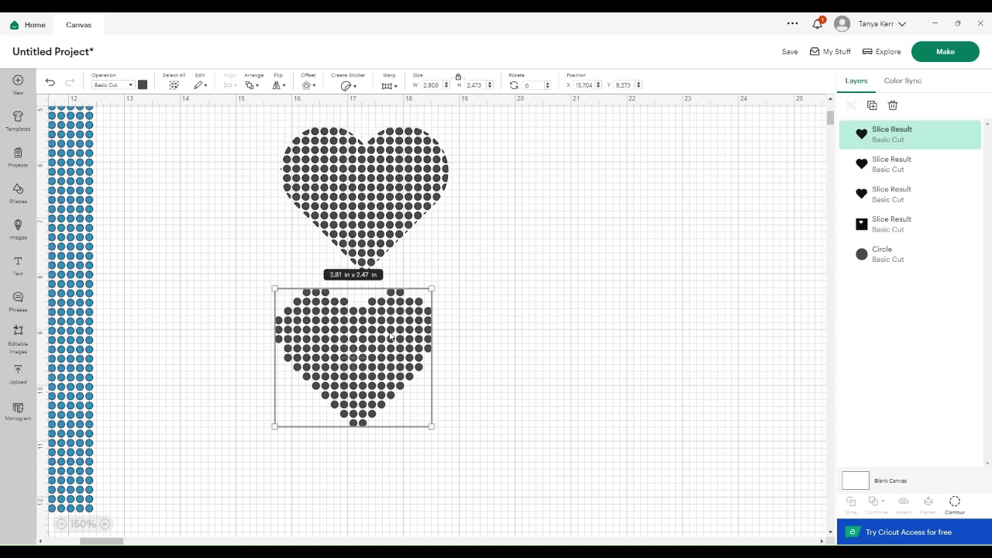
{"action": "left_click", "coordinate": [142, 85]}
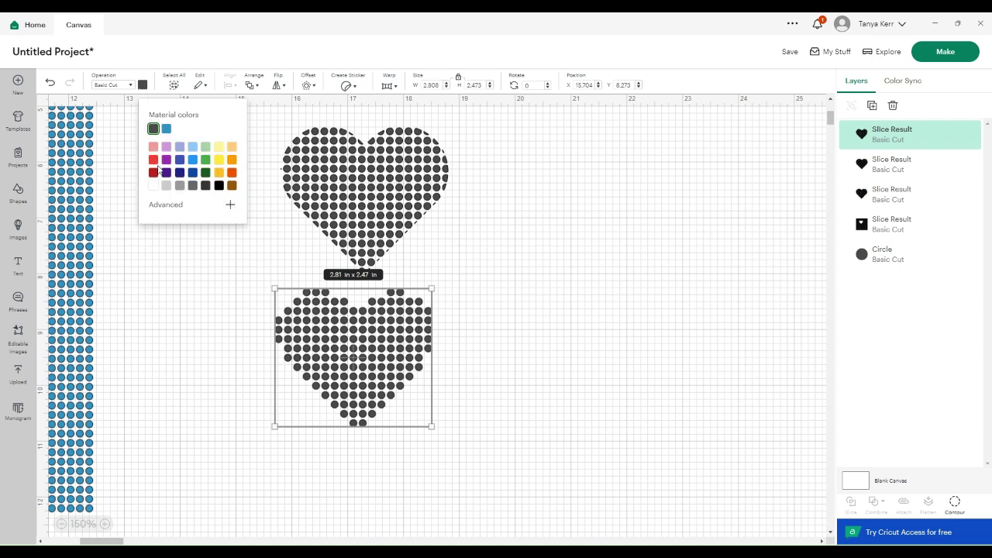
{"action": "left_click", "coordinate": [219, 149]}
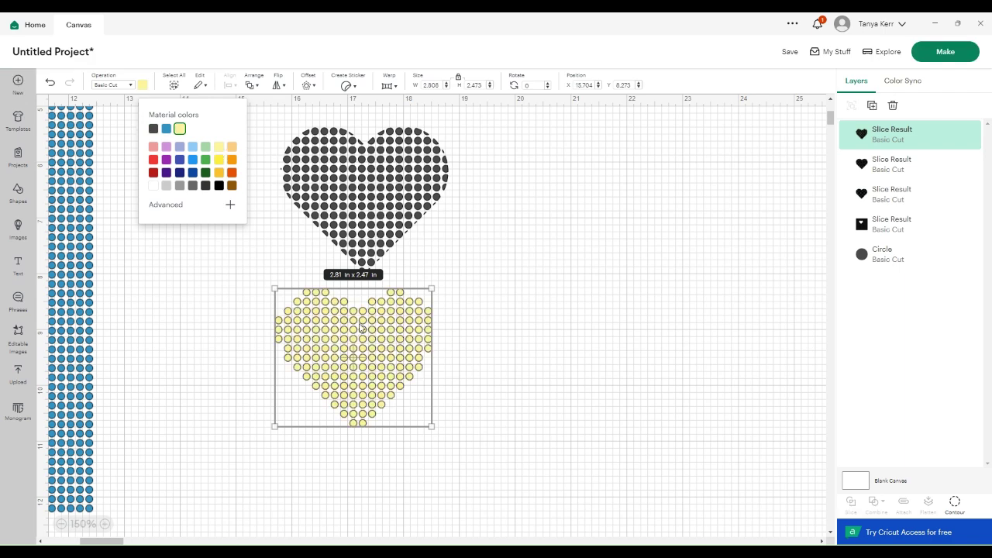
{"action": "left_click", "coordinate": [484, 357]}
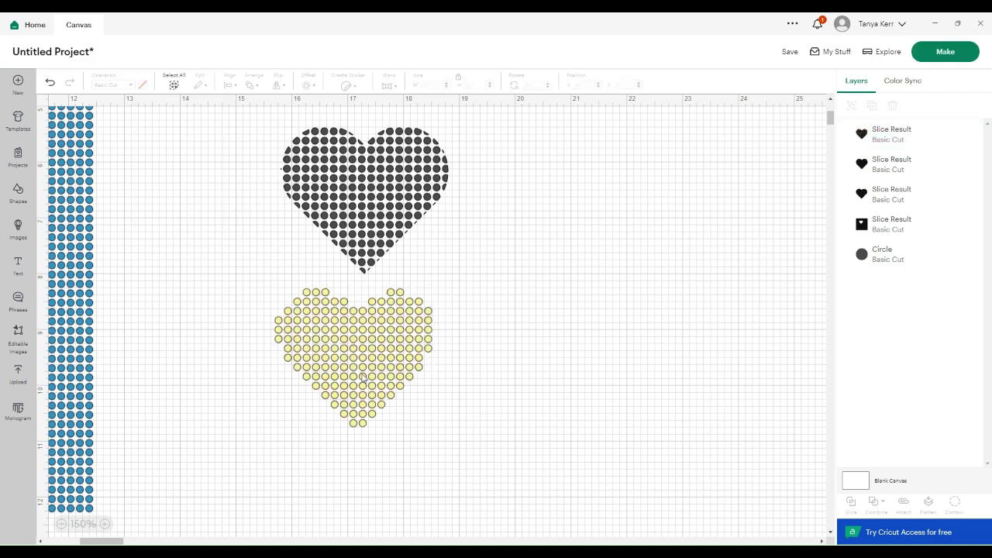
{"action": "left_click_drag", "start_coordinate": [362, 378], "coordinate": [372, 218]}
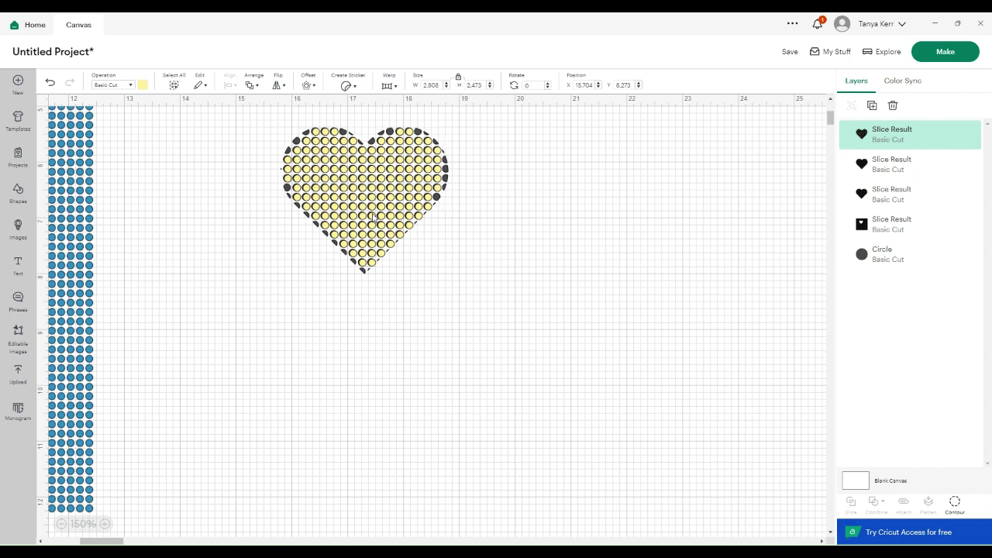
{"action": "left_click", "coordinate": [496, 277]}
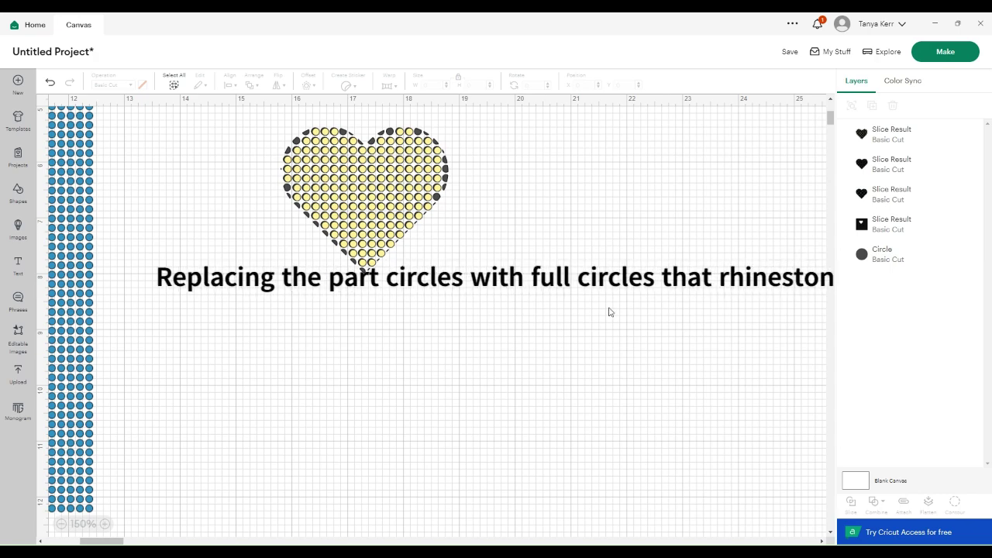
Move the small single circle above the grid, closer to the hearts, and duplicate it six times.
{"action": "left_click", "coordinate": [879, 255]}
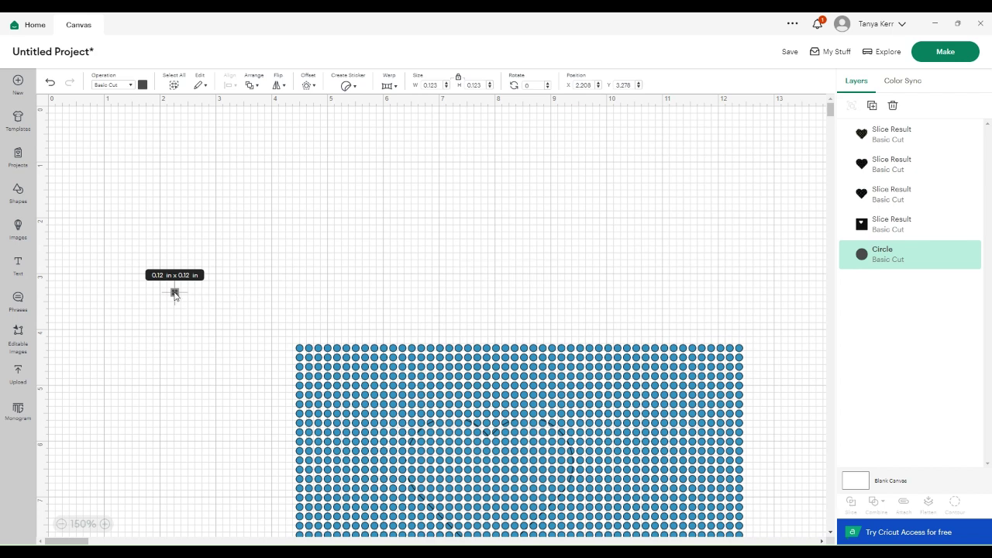
{"action": "left_click_drag", "start_coordinate": [175, 295], "coordinate": [777, 198]}
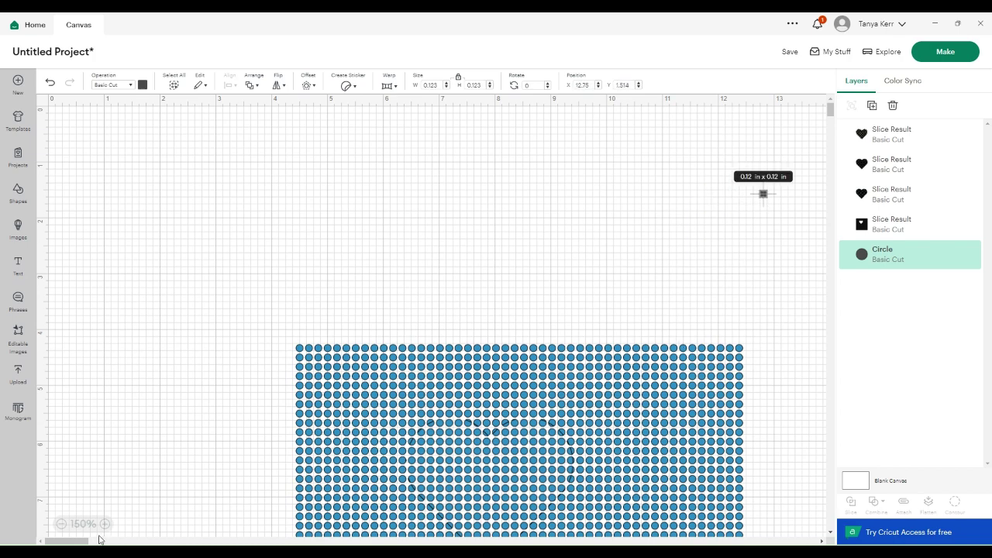
{"action": "left_click_drag", "start_coordinate": [99, 540], "coordinate": [117, 540]}
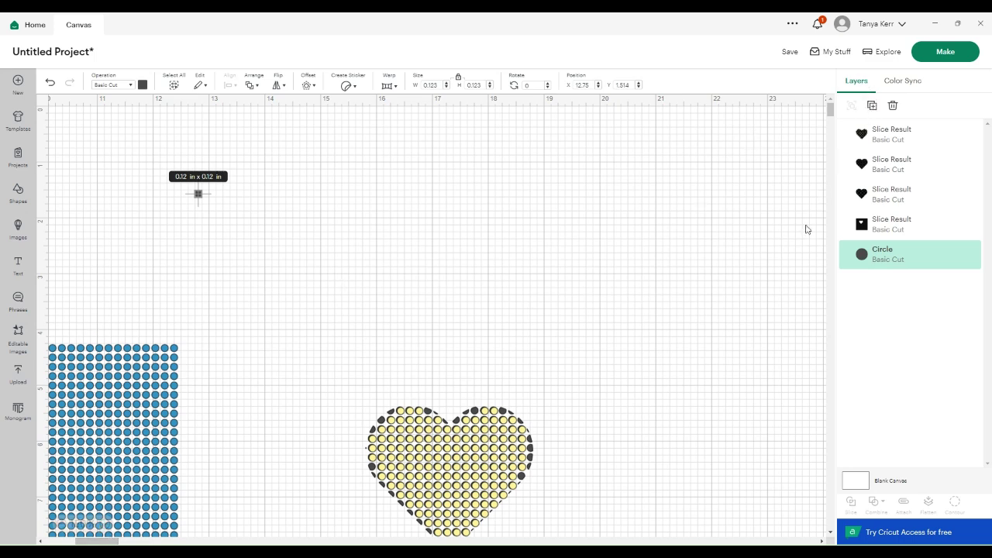
{"action": "left_click", "coordinate": [872, 107]}
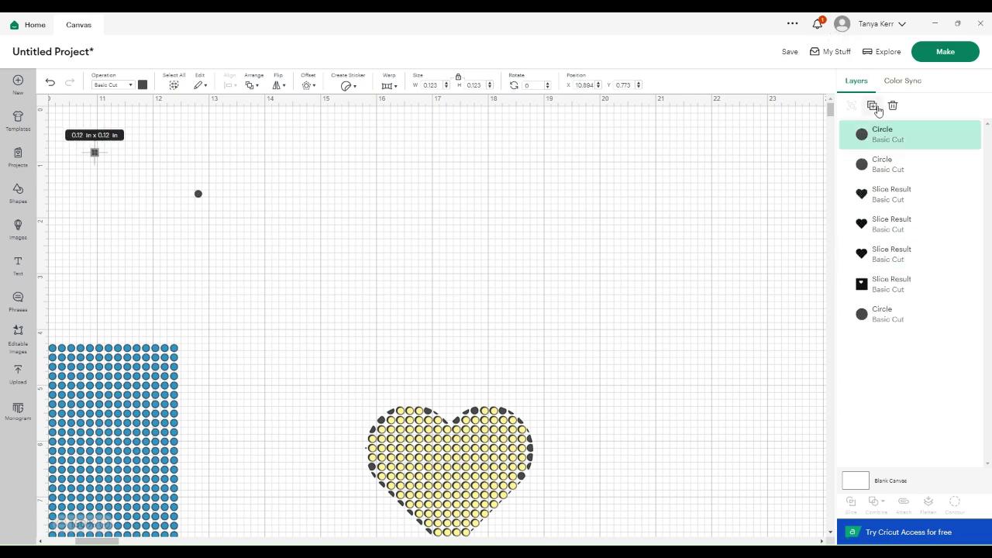
{"action": "left_click", "coordinate": [873, 106]}
{"action": "left_click", "coordinate": [873, 106]}
{"action": "left_click", "coordinate": [872, 106]}
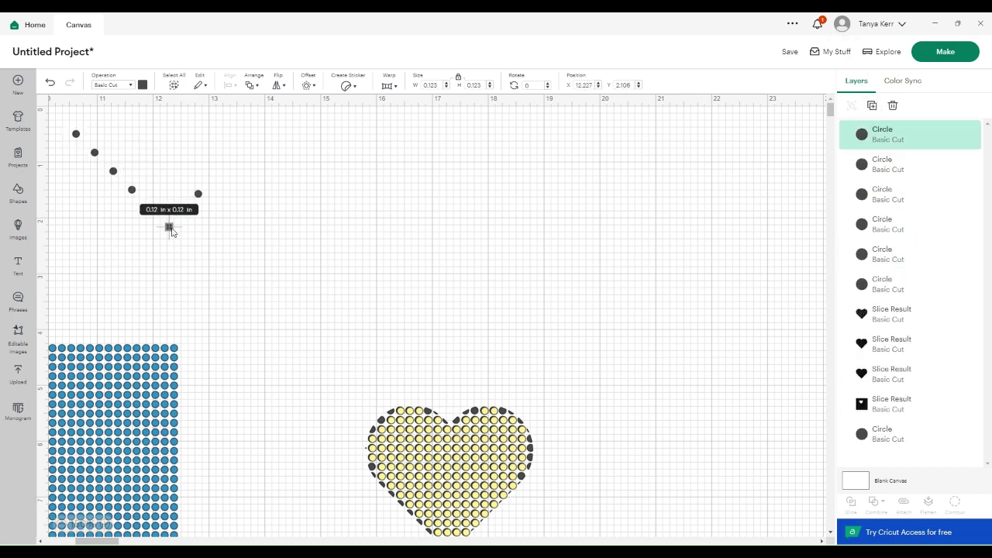
Place full circles over the partial ones around the heart's top notch and along its upper-left edge.
{"action": "left_click_drag", "start_coordinate": [170, 230], "coordinate": [429, 412]}
{"action": "left_click", "coordinate": [469, 362]}
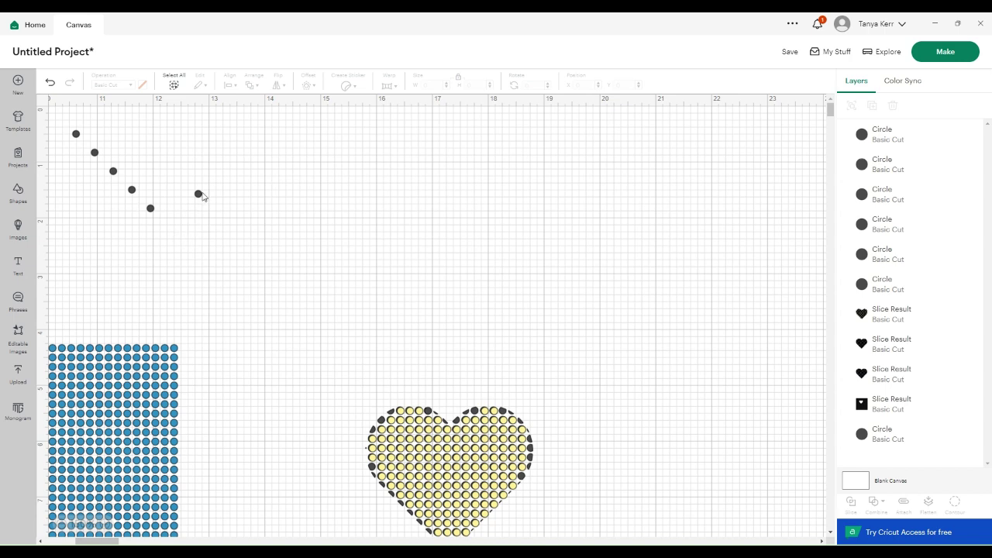
{"action": "left_click_drag", "start_coordinate": [199, 196], "coordinate": [455, 421]}
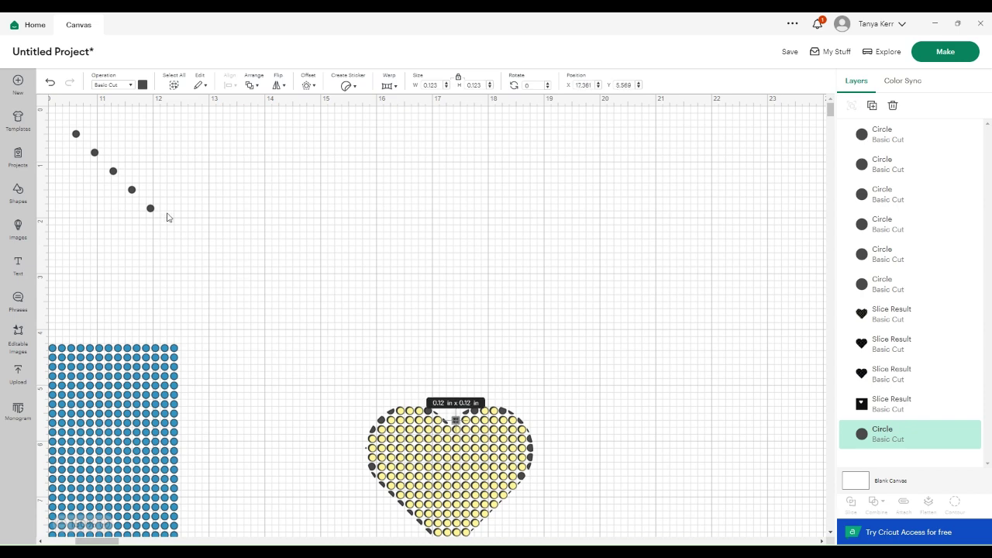
{"action": "left_click_drag", "start_coordinate": [151, 211], "coordinate": [446, 420]}
{"action": "left_click_drag", "start_coordinate": [133, 193], "coordinate": [430, 411]}
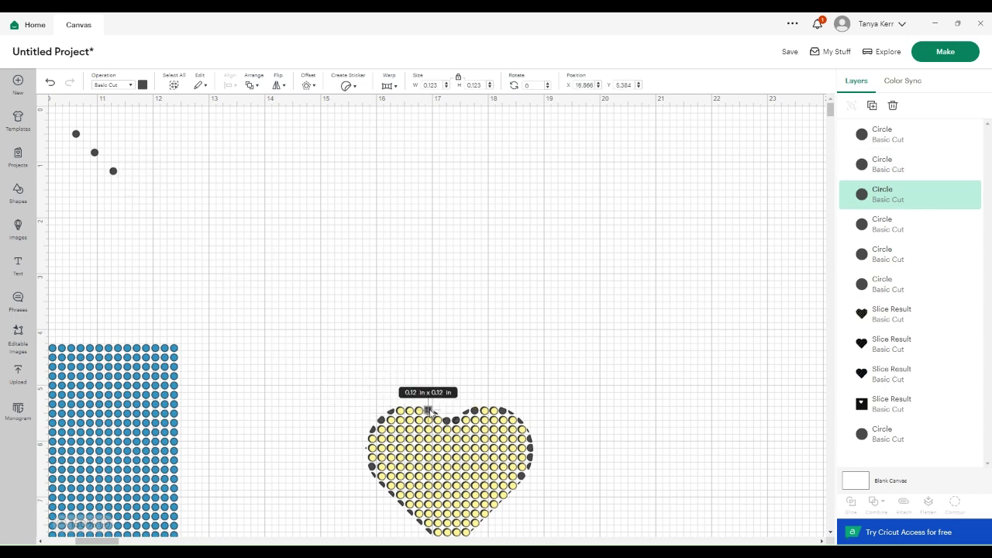
{"action": "left_click_drag", "start_coordinate": [113, 170], "coordinate": [389, 412]}
{"action": "left_click_drag", "start_coordinate": [94, 152], "coordinate": [380, 419]}
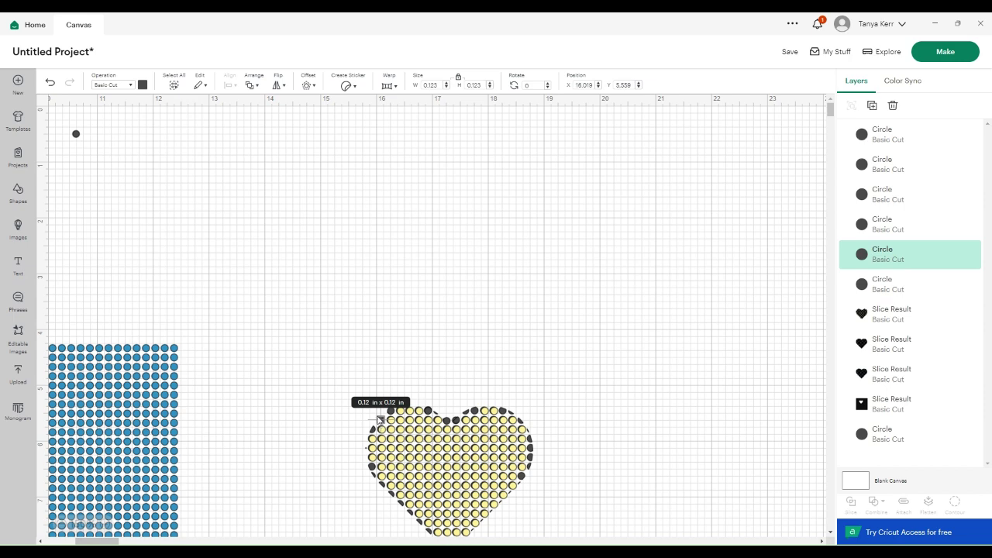
Add more circle copies and place three over the partial circles along the heart's left edge.
{"action": "scroll", "coordinate": [305, 270], "scroll_direction": "down", "scroll_amount": 2}
{"action": "key", "text": "ctrl+v"}
{"action": "left_click_drag", "start_coordinate": [243, 214], "coordinate": [366, 339]}
{"action": "left_click_drag", "start_coordinate": [224, 197], "coordinate": [372, 380]}
{"action": "left_click_drag", "start_coordinate": [206, 179], "coordinate": [382, 401]}
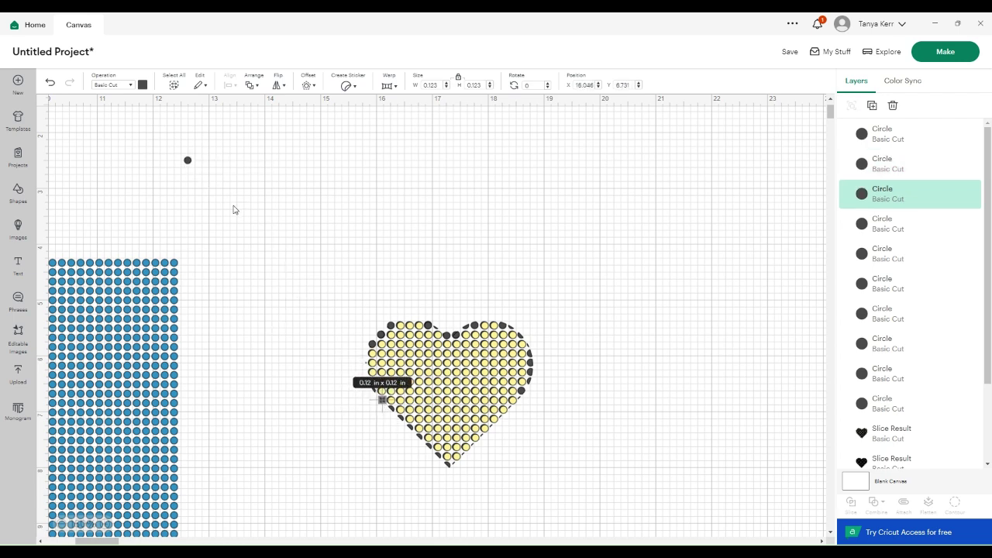
Duplicate the spare circle six times and place full circles over partial ones along the heart's lower-left and right edges.
{"action": "left_click", "coordinate": [187, 160]}
{"action": "left_click", "coordinate": [872, 106]}
{"action": "left_click", "coordinate": [872, 107]}
{"action": "left_click", "coordinate": [872, 107]}
{"action": "left_click", "coordinate": [872, 107]}
{"action": "left_click", "coordinate": [872, 107]}
{"action": "left_click", "coordinate": [872, 107]}
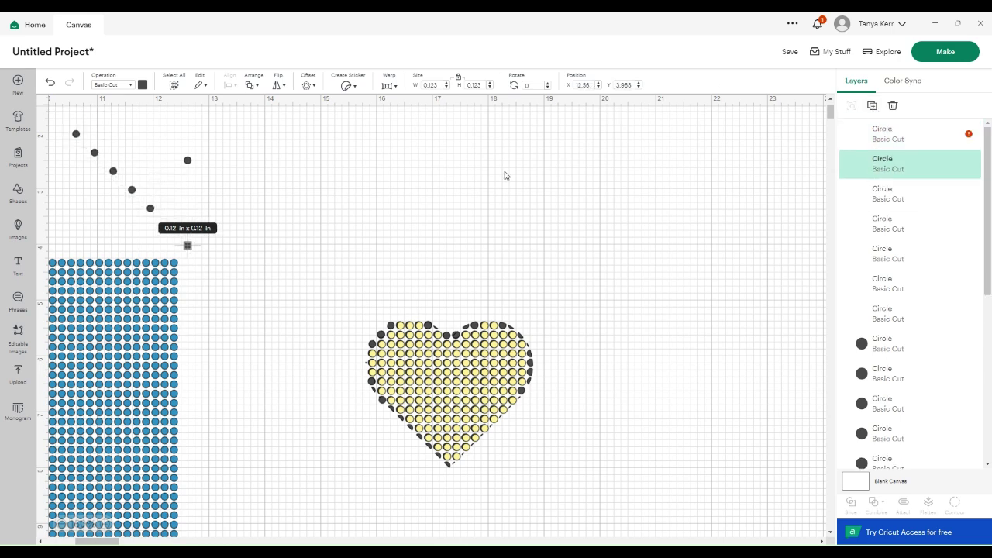
{"action": "left_click_drag", "start_coordinate": [347, 265], "coordinate": [530, 353]}
{"action": "left_click_drag", "start_coordinate": [226, 284], "coordinate": [533, 366]}
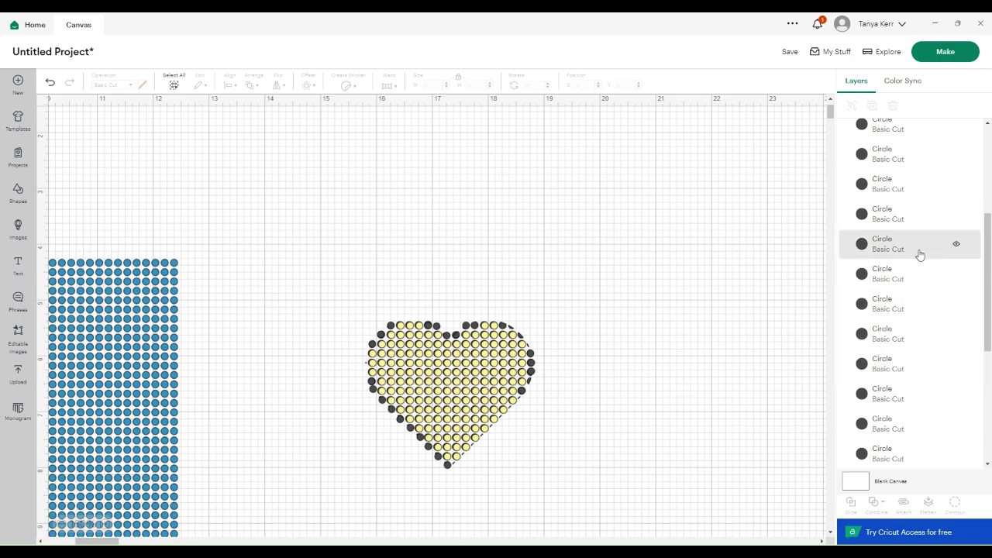
Toggle the visibility of the yellow heart and the dark reference heart to check which edge circles still need replacing.
{"action": "scroll", "coordinate": [920, 329], "scroll_direction": "down", "scroll_amount": 5}
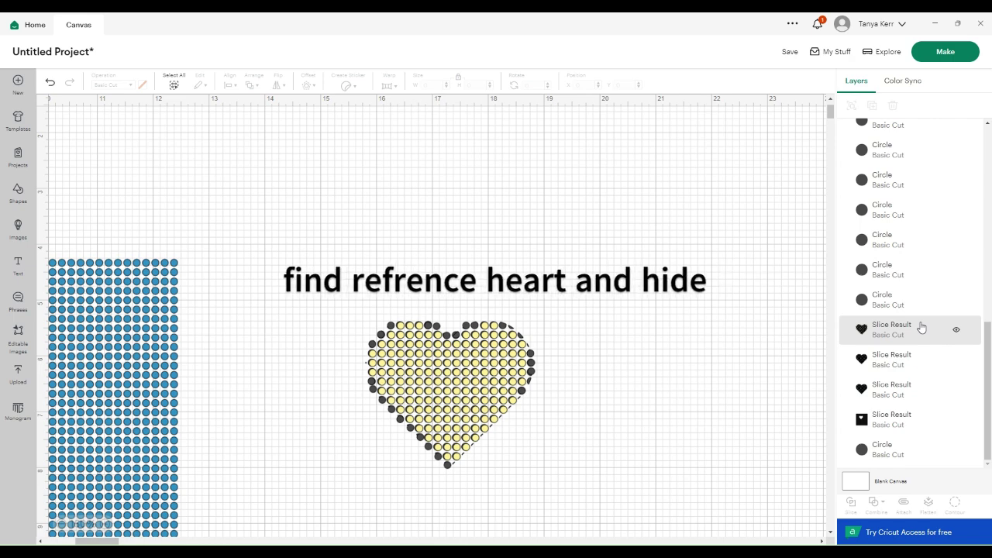
{"action": "left_click", "coordinate": [891, 343]}
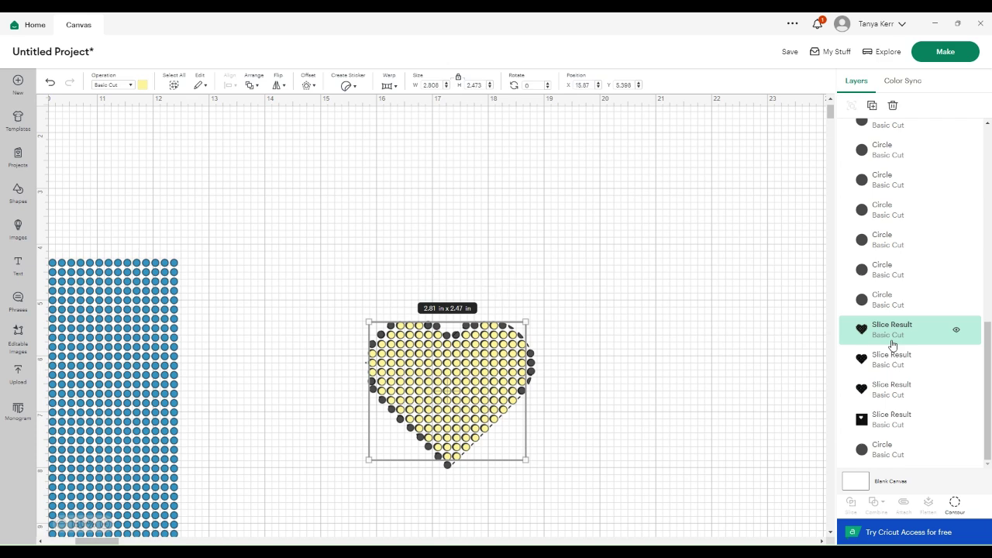
{"action": "left_click", "coordinate": [958, 332]}
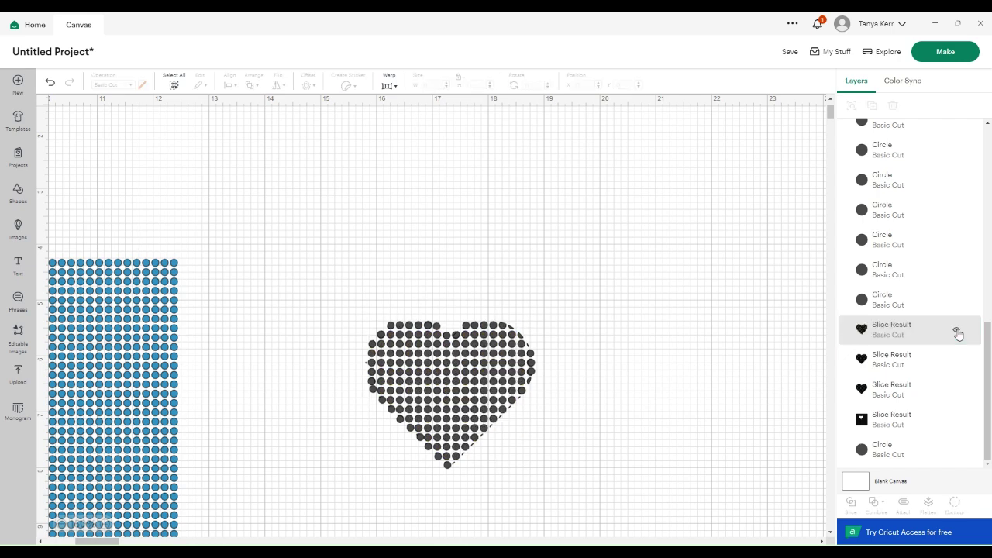
{"action": "left_click", "coordinate": [957, 362]}
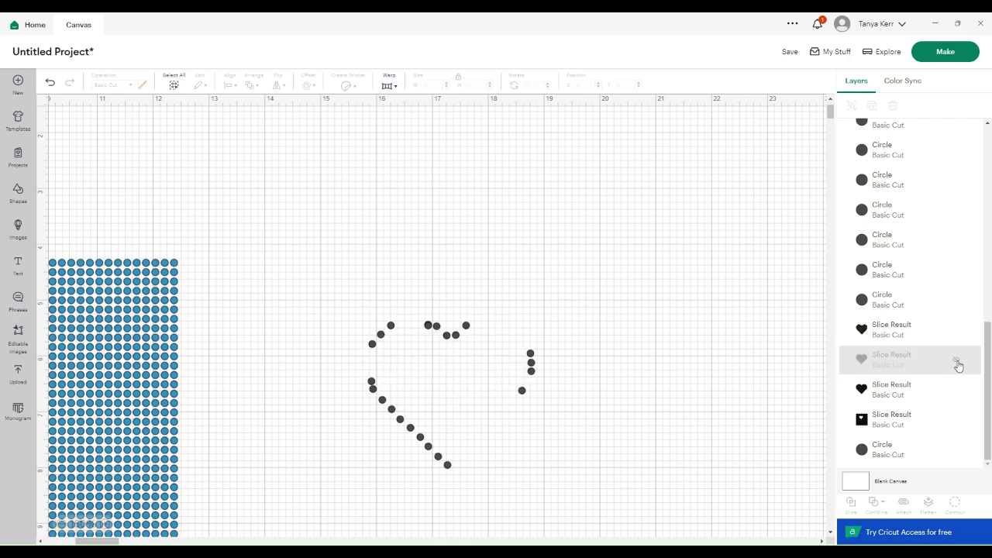
{"action": "left_click", "coordinate": [958, 364]}
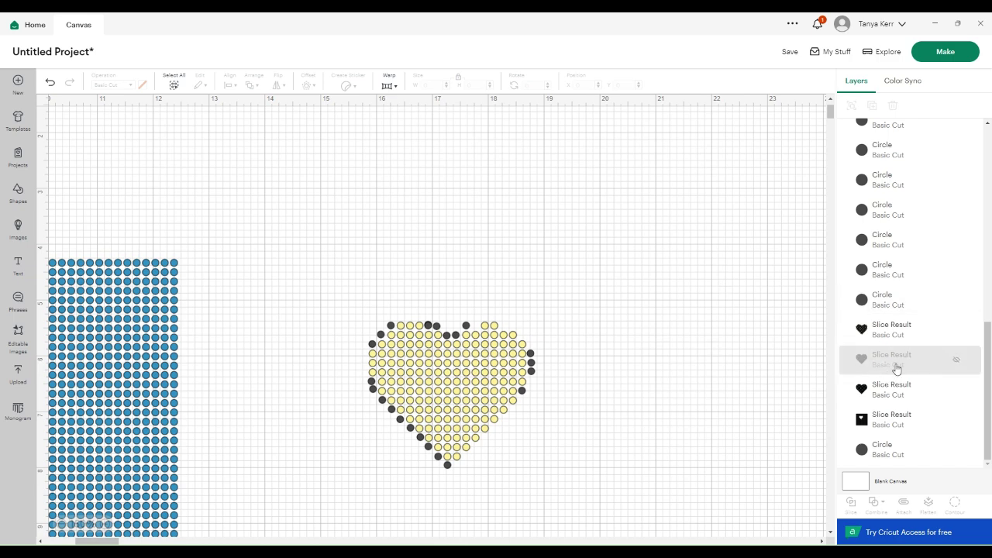
{"action": "left_click", "coordinate": [957, 363]}
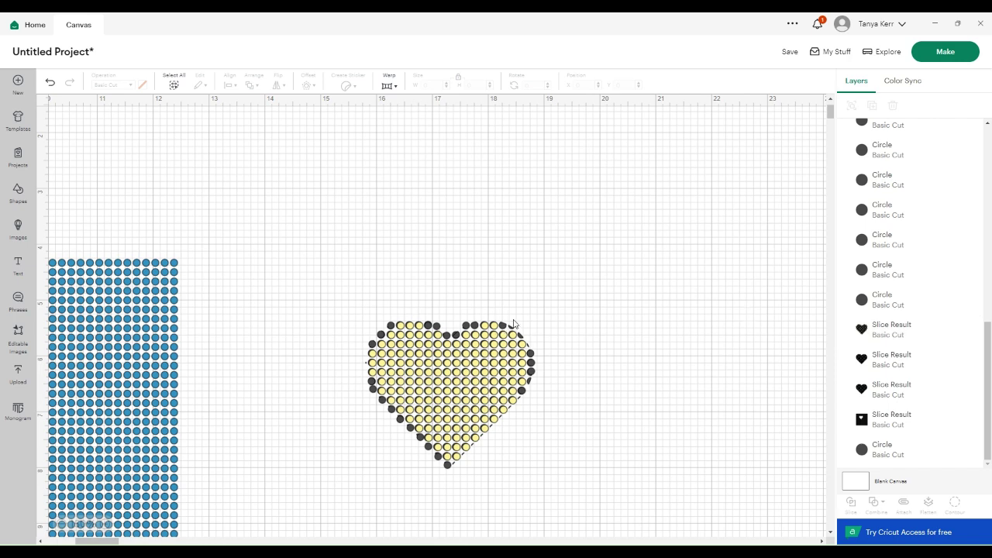
{"action": "mouse_move", "coordinate": [883, 330]}
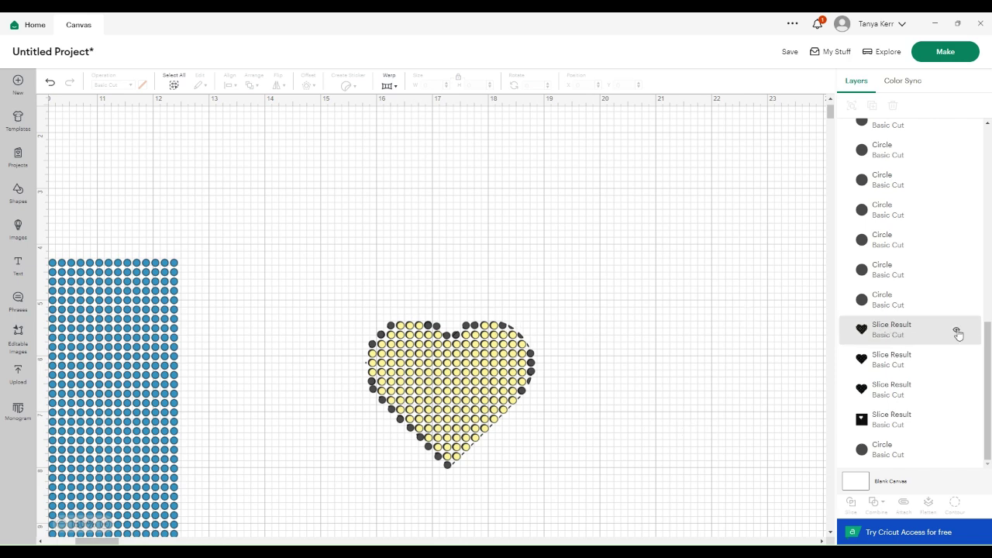
{"action": "left_click", "coordinate": [958, 332]}
{"action": "left_click", "coordinate": [958, 332]}
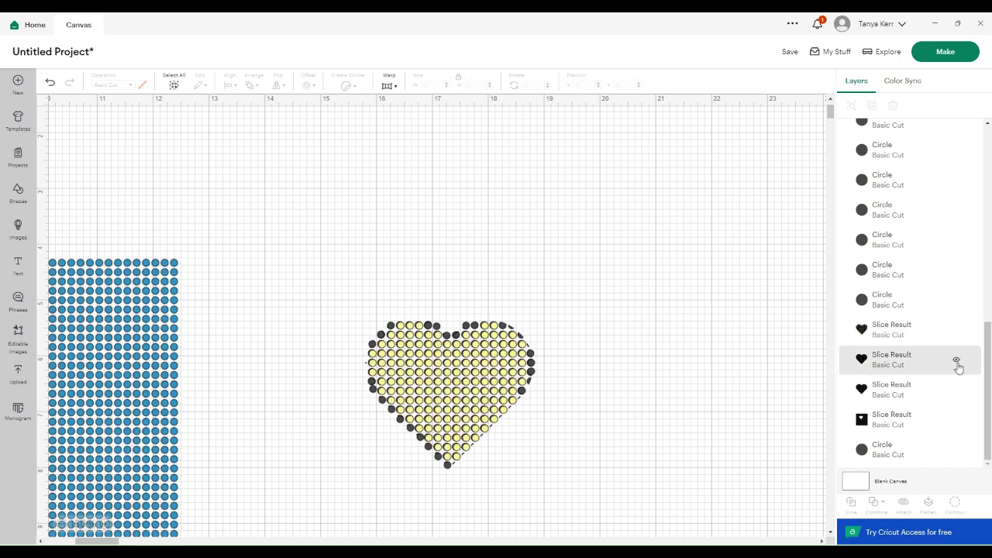
{"action": "left_click", "coordinate": [956, 361]}
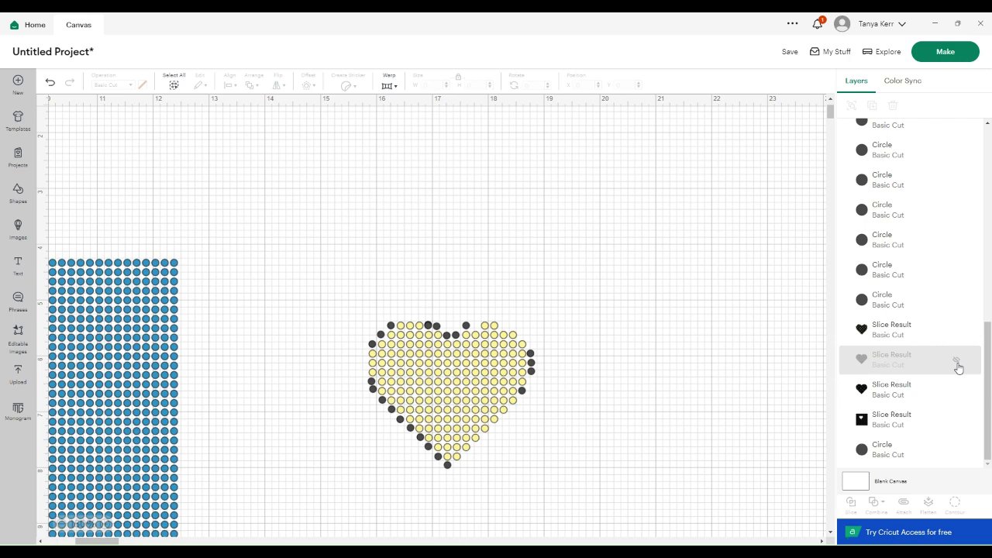
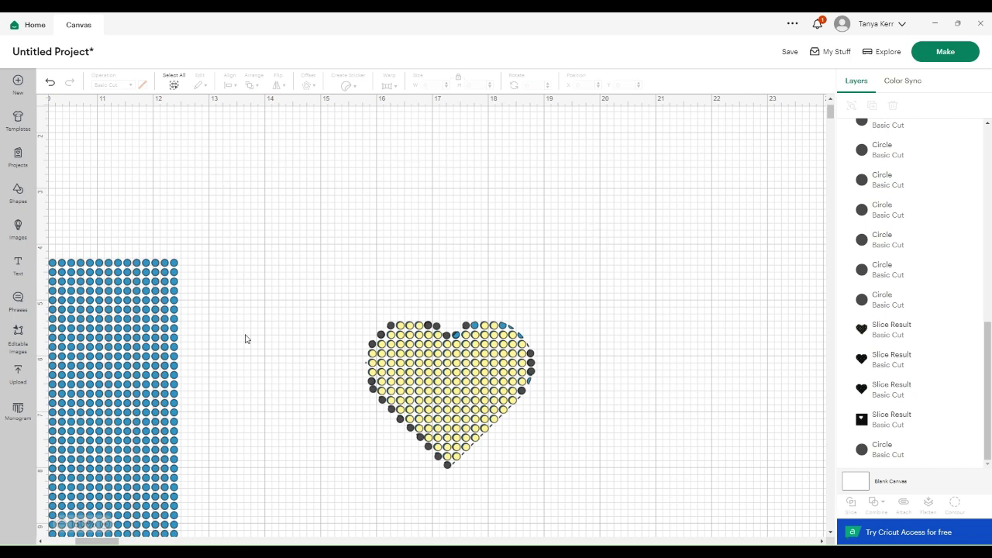
Duplicate the full circle beside the heart's top notch five times.
{"action": "left_click", "coordinate": [427, 330]}
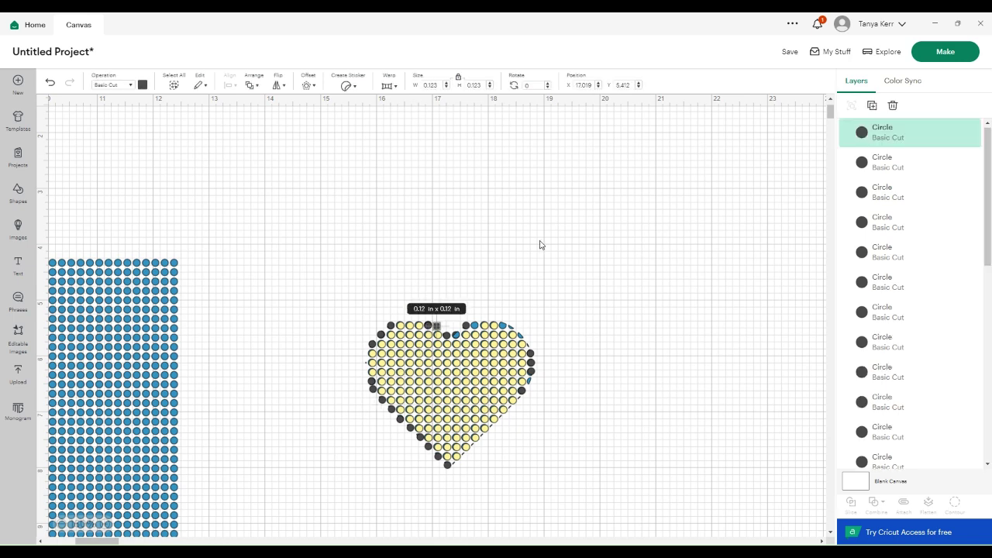
{"action": "left_click", "coordinate": [873, 107]}
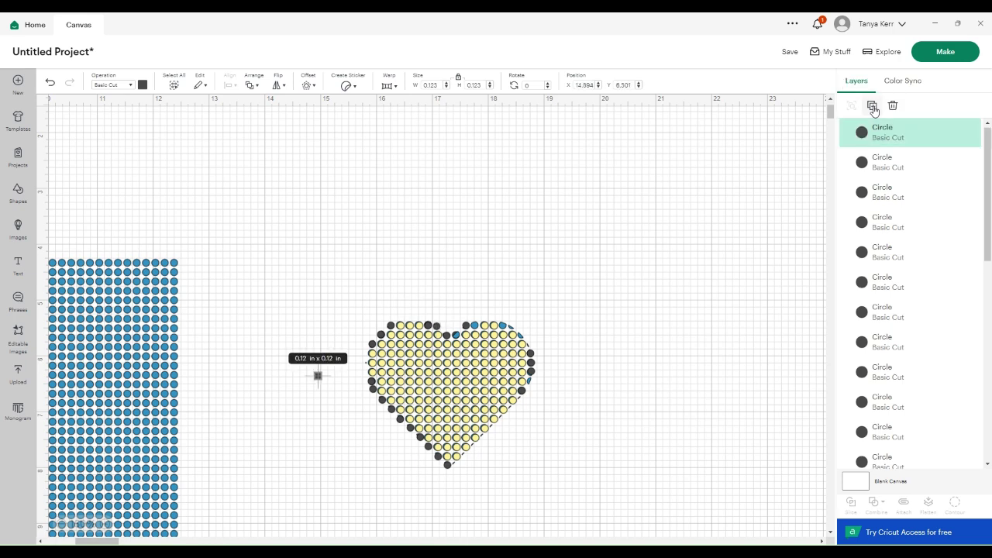
{"action": "left_click", "coordinate": [873, 107]}
{"action": "left_click", "coordinate": [874, 107]}
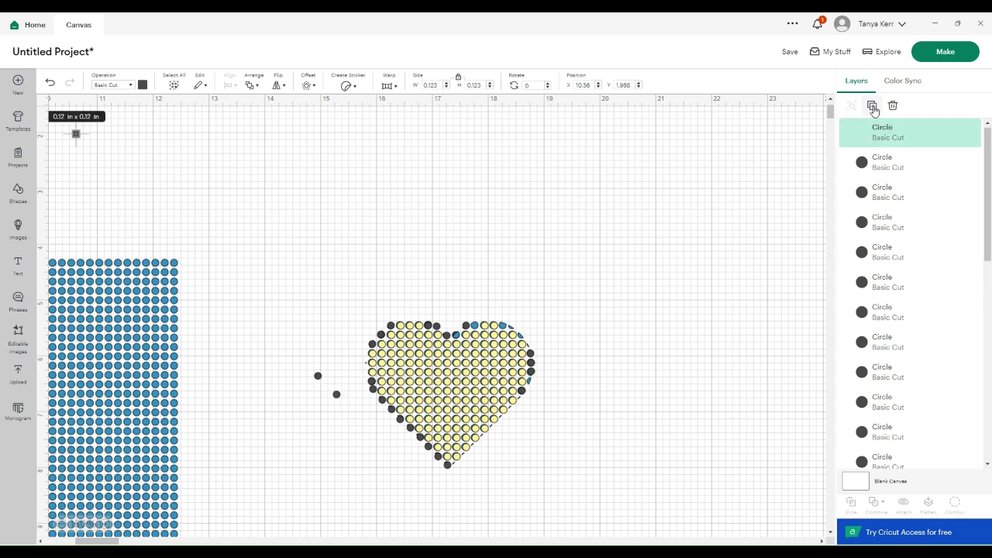
{"action": "left_click", "coordinate": [873, 107]}
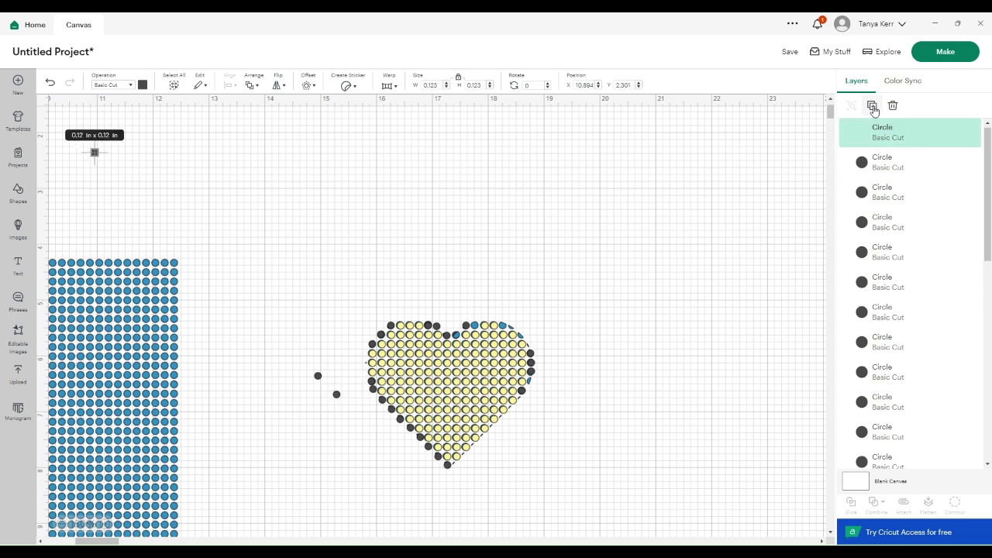
{"action": "left_click", "coordinate": [873, 107]}
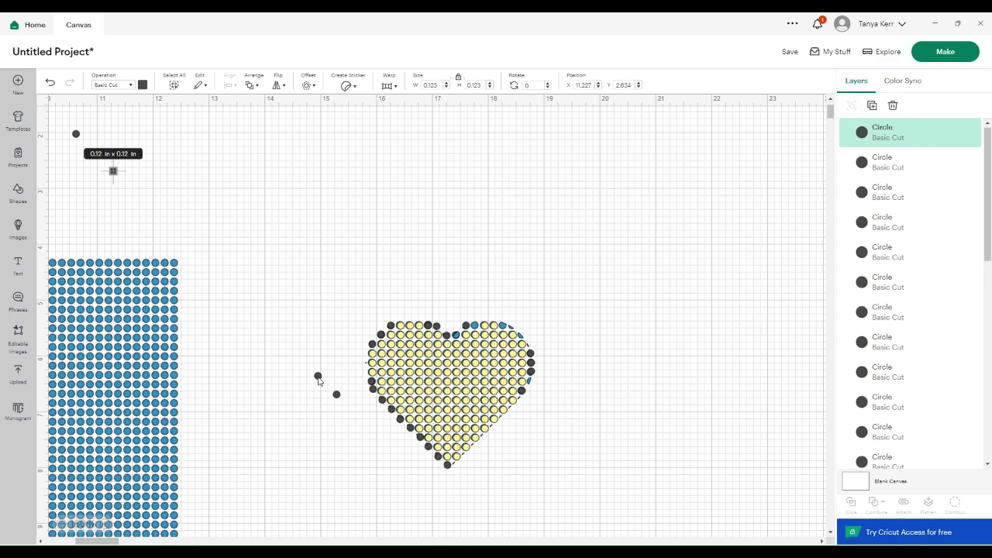
Place the five copies over the blue partial circles at the notch and along the heart's upper-right and right edges.
{"action": "left_click_drag", "start_coordinate": [317, 379], "coordinate": [458, 337]}
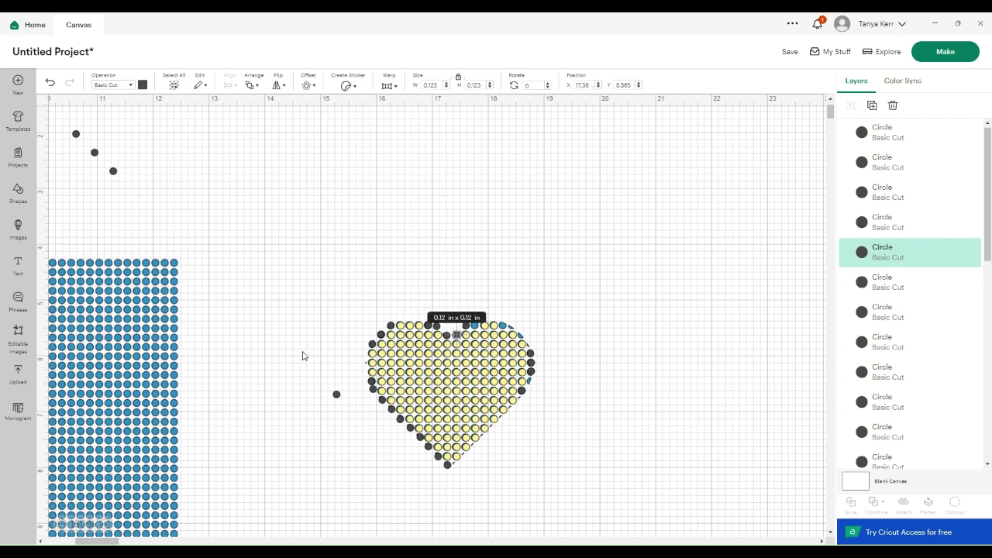
{"action": "key", "text": "Left"}
{"action": "left_click_drag", "start_coordinate": [336, 397], "coordinate": [476, 328]}
{"action": "left_click", "coordinate": [544, 259]}
{"action": "left_click_drag", "start_coordinate": [113, 171], "coordinate": [503, 325]}
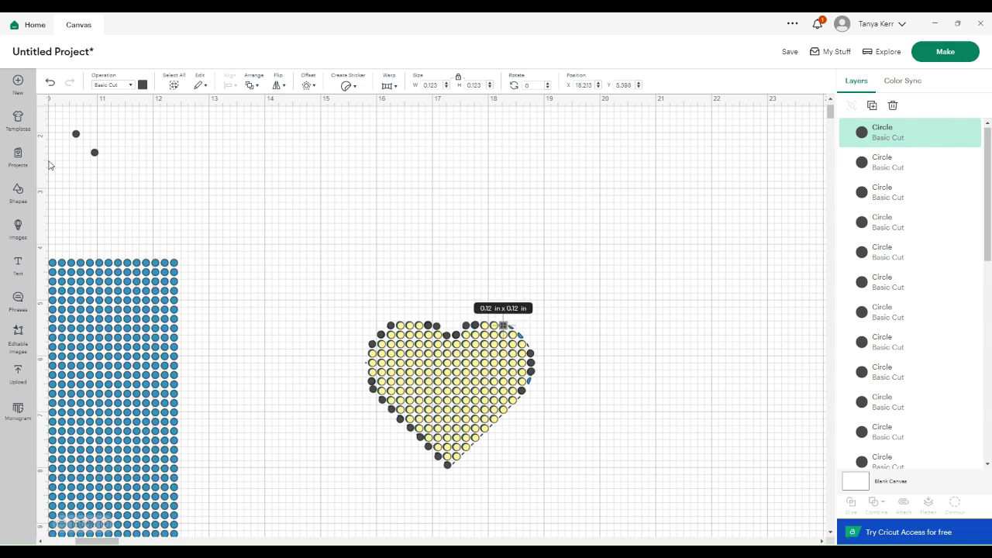
{"action": "left_click_drag", "start_coordinate": [94, 152], "coordinate": [529, 337]}
{"action": "left_click_drag", "start_coordinate": [76, 133], "coordinate": [532, 380]}
{"action": "left_click", "coordinate": [583, 323]}
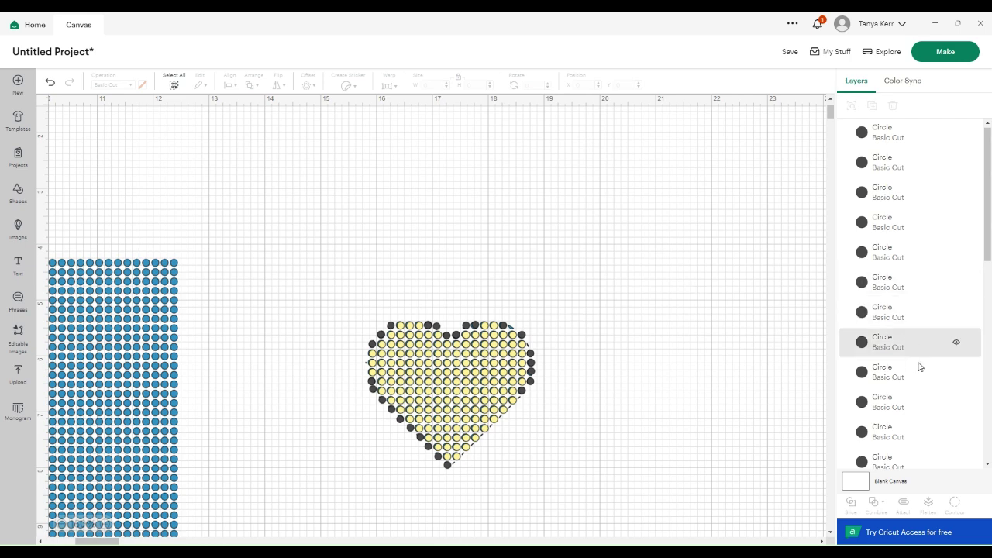
Hide the blue reference heart lying beneath the yellow heart.
{"action": "scroll", "coordinate": [920, 371], "scroll_direction": "down", "scroll_amount": 3}
{"action": "scroll", "coordinate": [919, 371], "scroll_direction": "down", "scroll_amount": 8}
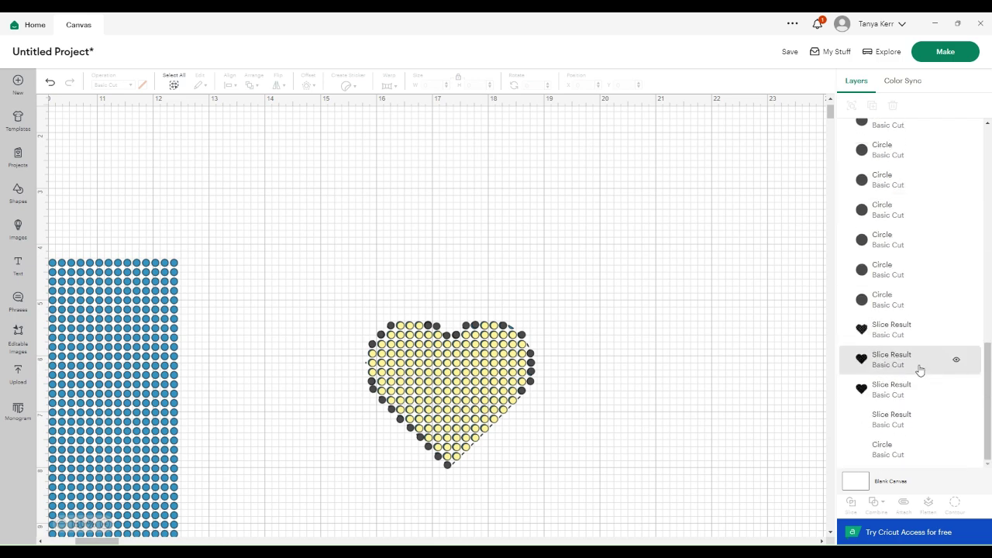
{"action": "left_click", "coordinate": [899, 333]}
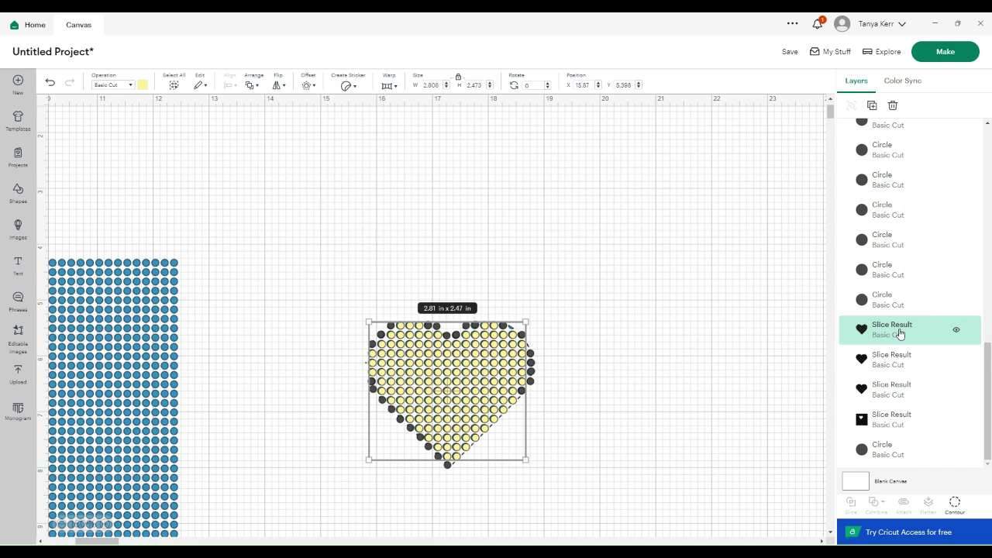
{"action": "left_click", "coordinate": [900, 362]}
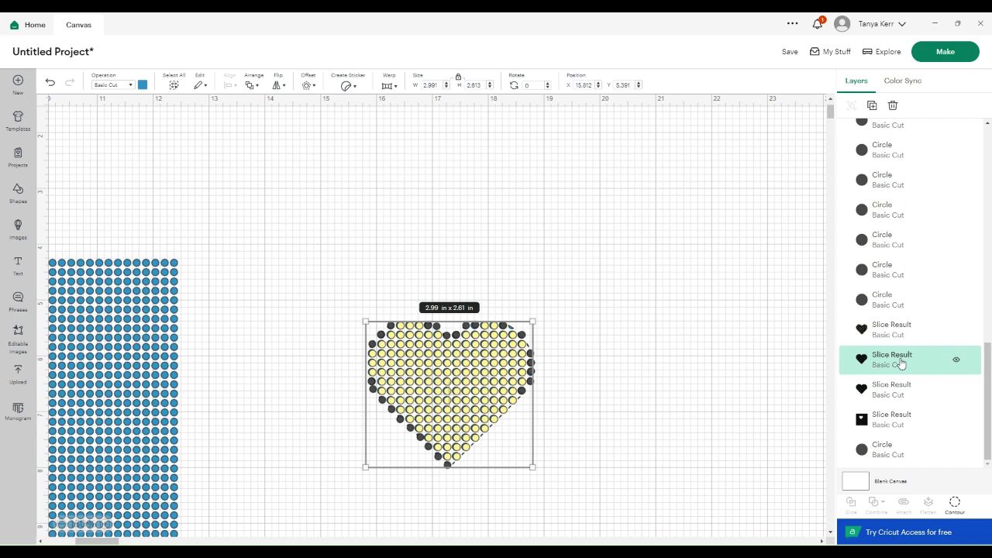
{"action": "left_click", "coordinate": [956, 361]}
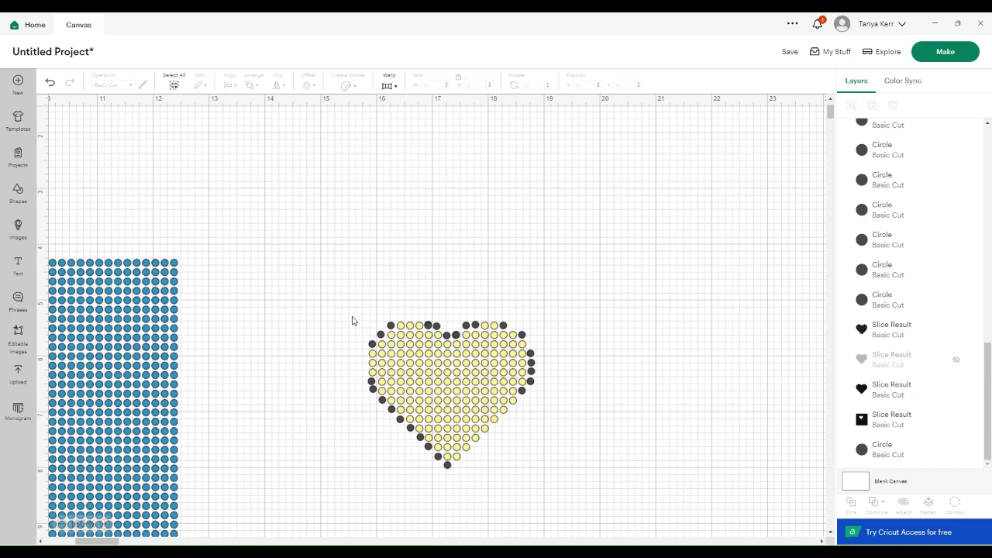
Select the yellow heart with all its added edge circles and weld them into one shape.
{"action": "left_click_drag", "start_coordinate": [348, 307], "coordinate": [558, 483]}
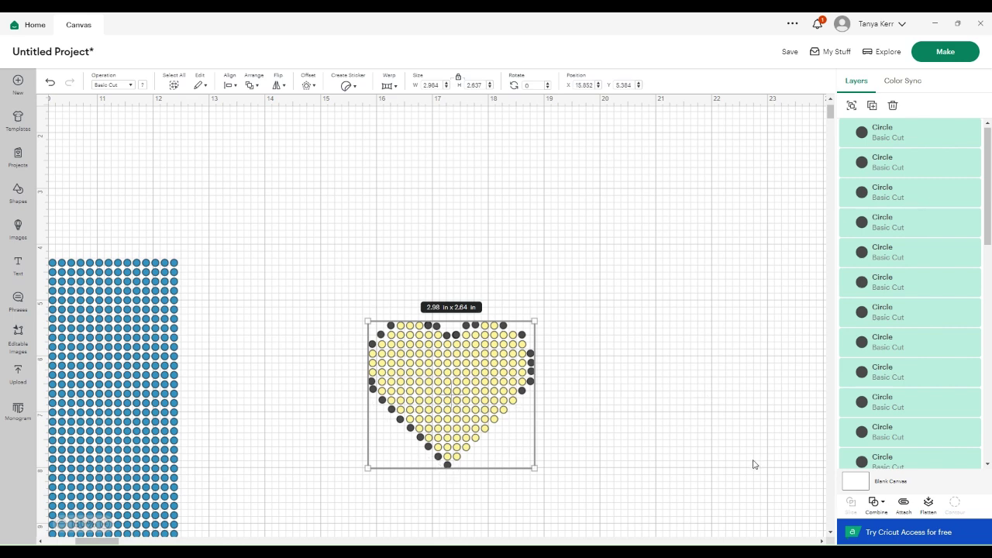
{"action": "left_click", "coordinate": [884, 506]}
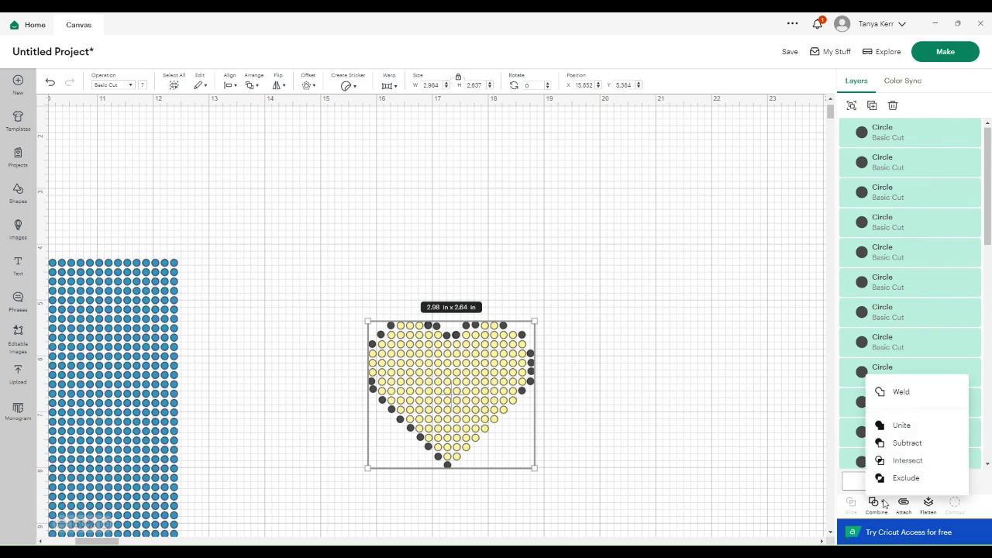
{"action": "left_click", "coordinate": [902, 392]}
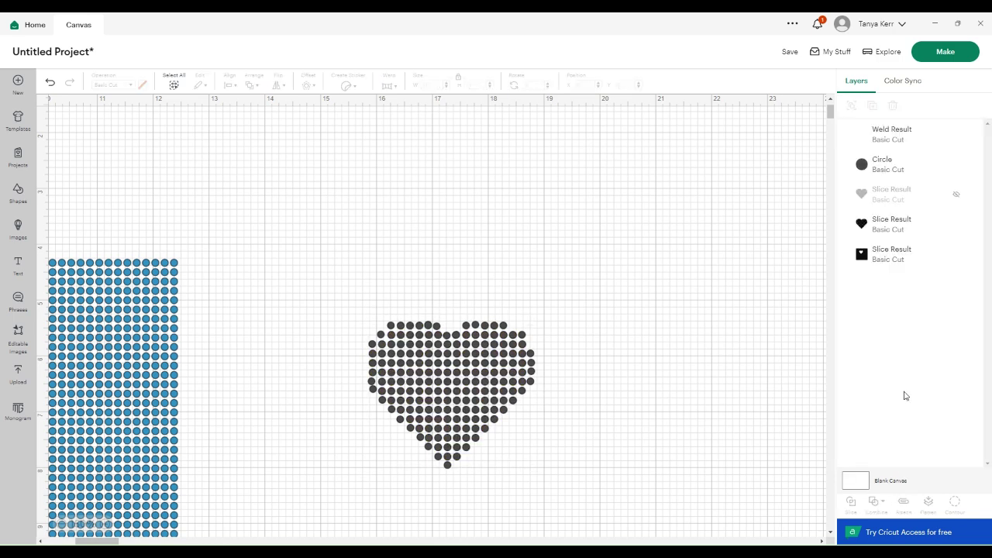
Recolour the welded dot heart light yellow and deselect it.
{"action": "left_click", "coordinate": [431, 409]}
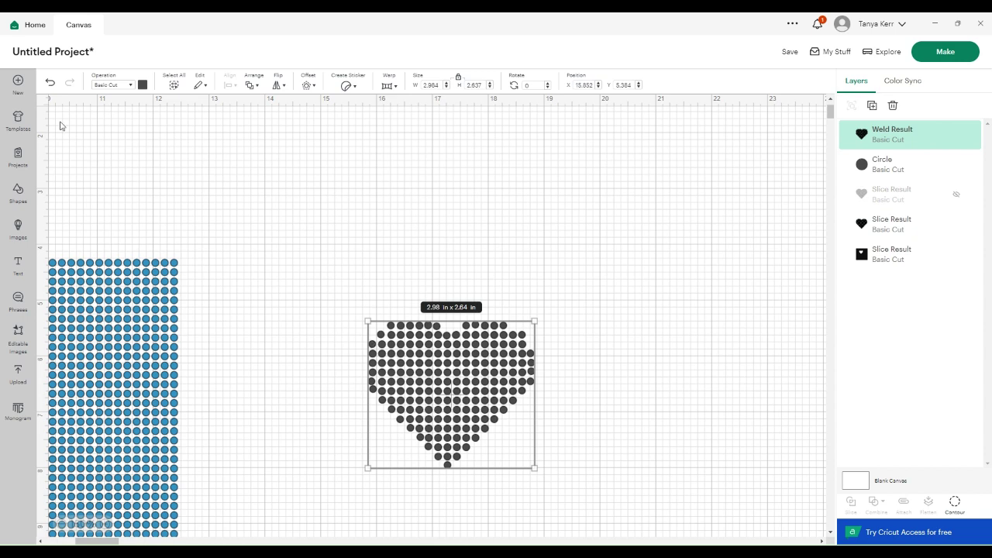
{"action": "left_click", "coordinate": [142, 86]}
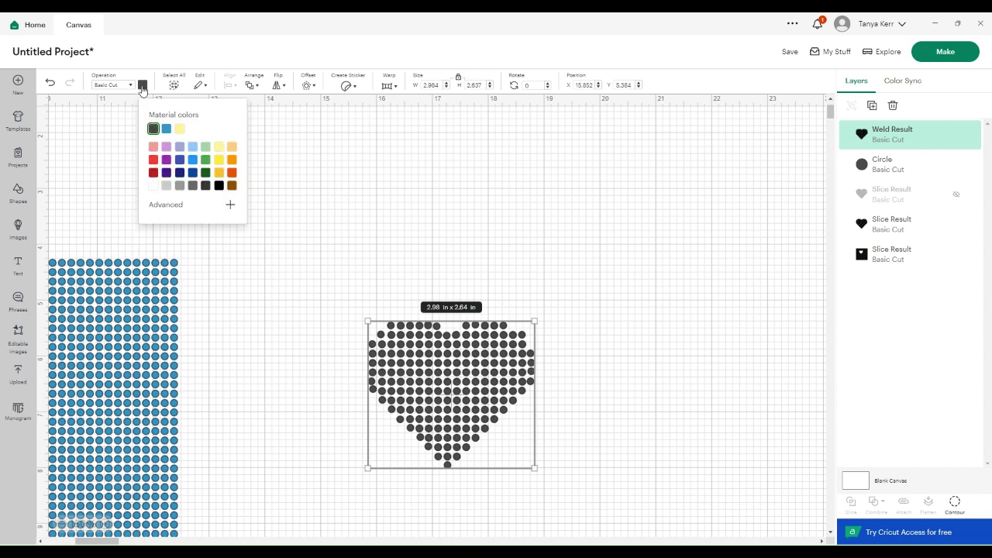
{"action": "left_click", "coordinate": [177, 130]}
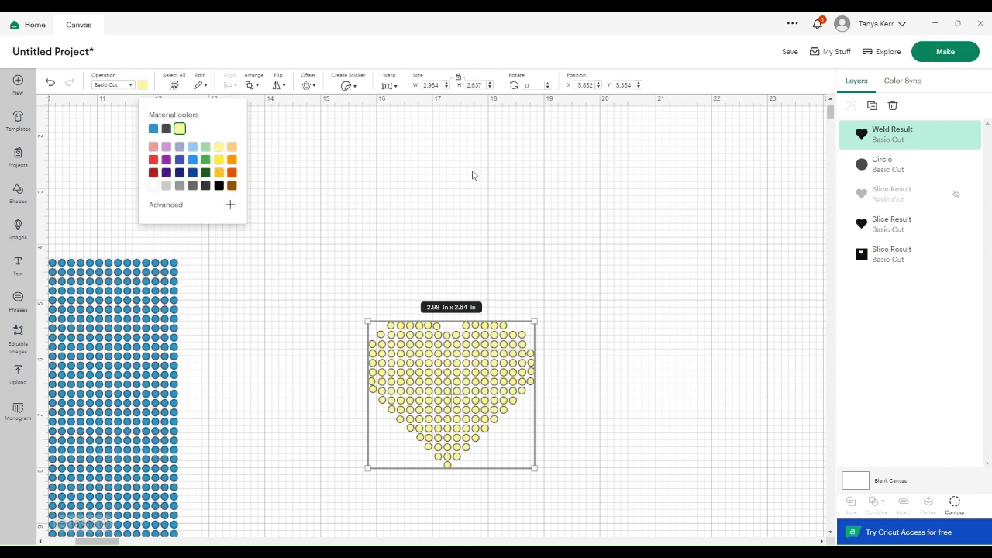
{"action": "left_click", "coordinate": [589, 307]}
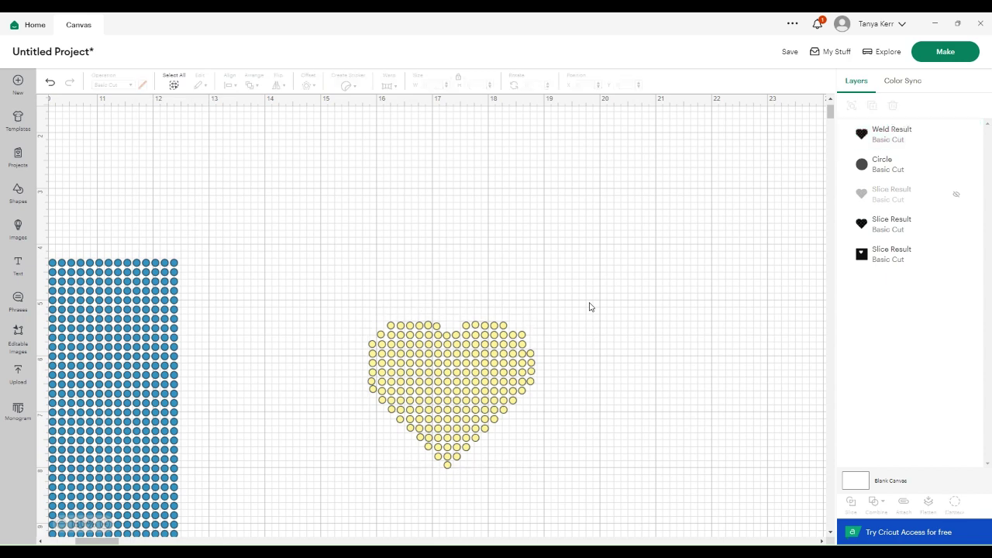